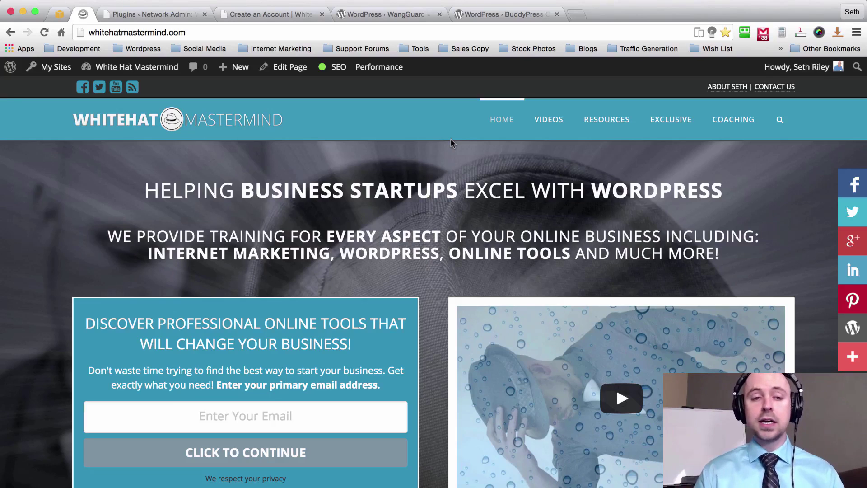
# - Download WangGuard version 1.6.2 from its WordPress.org plugin page, saving wangguard.1.6.2.zip in the Downloads folder
pyautogui.hotkey('ctrl', 'Tab')
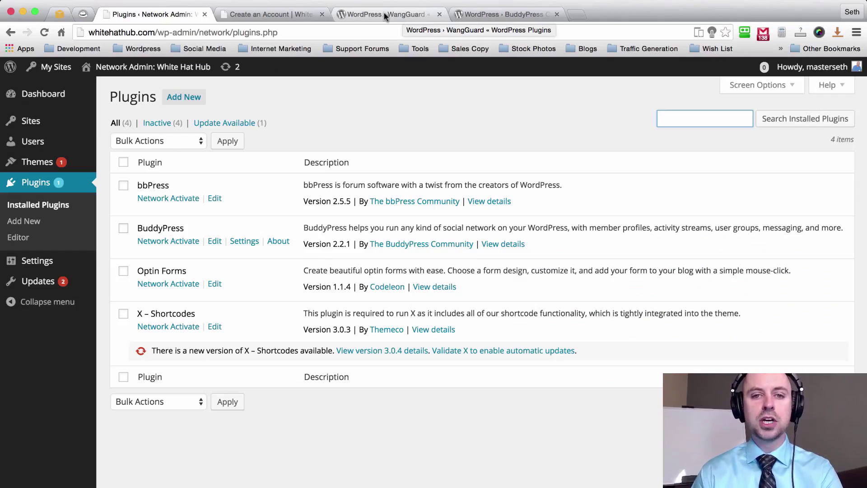
pyautogui.click(402, 16)
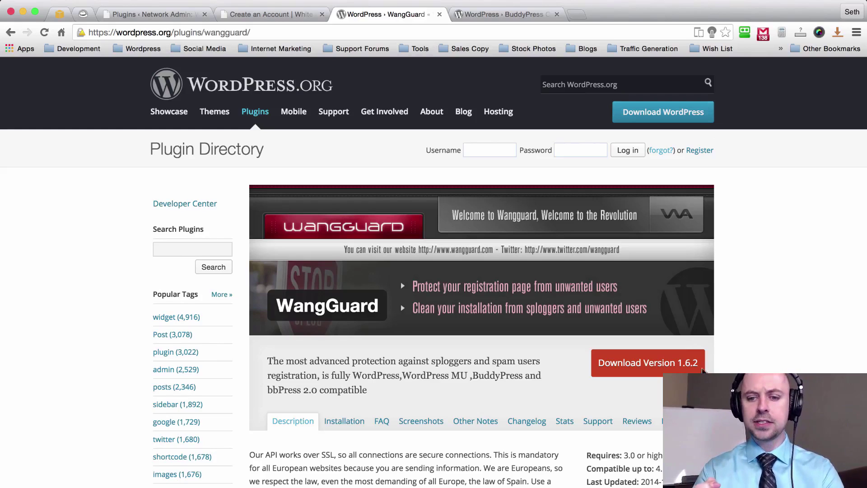
pyautogui.click(647, 360)
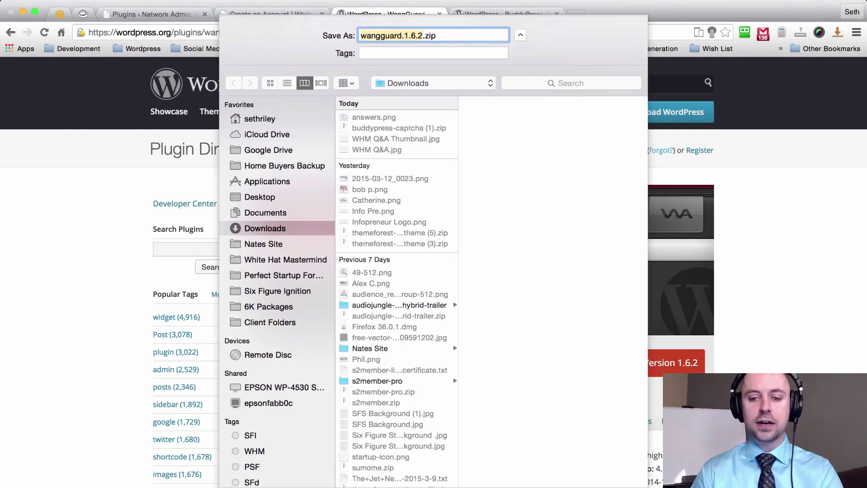
pyautogui.press('Return')
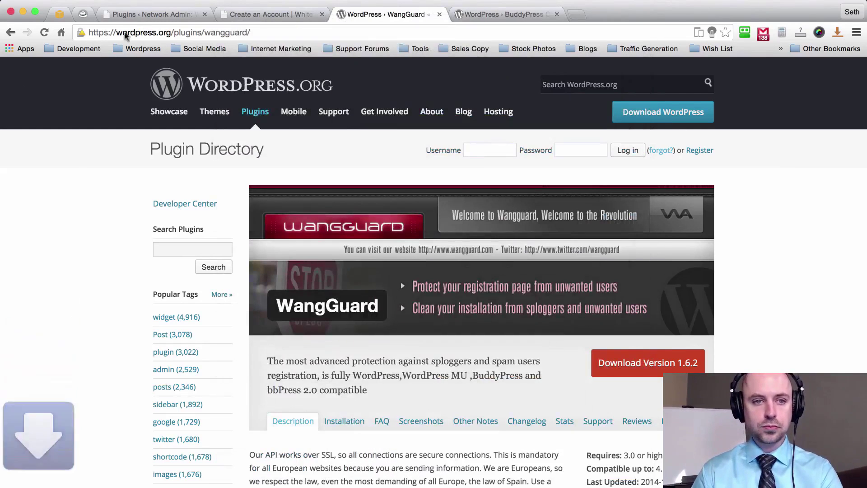
# - Upload wangguard.1.6.2.zip as a new plugin in the White Hat Hub network admin and install it
pyautogui.click(149, 15)
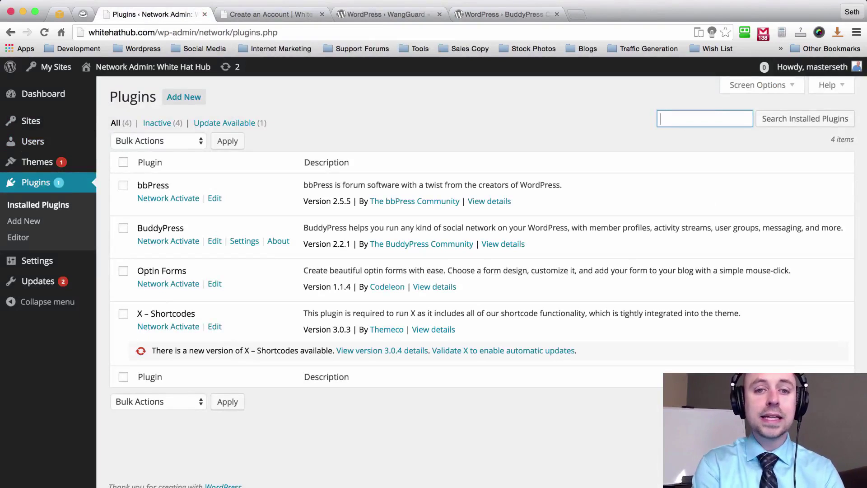
pyautogui.click(183, 98)
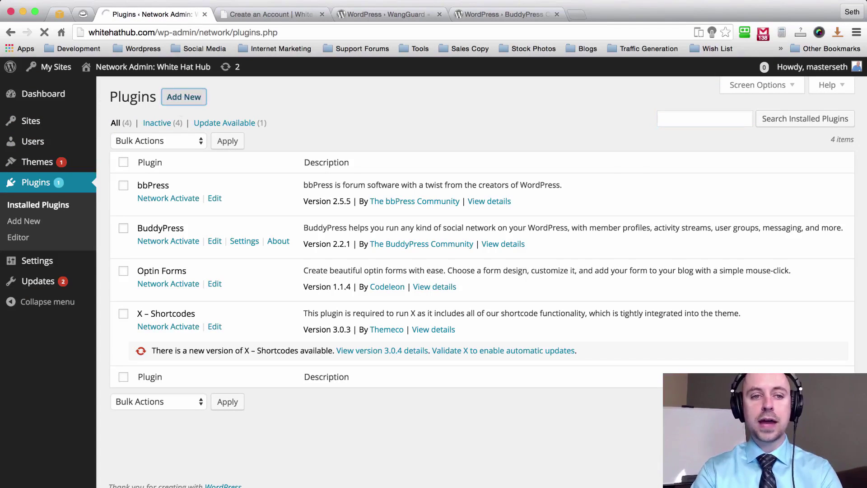
pyautogui.click(217, 99)
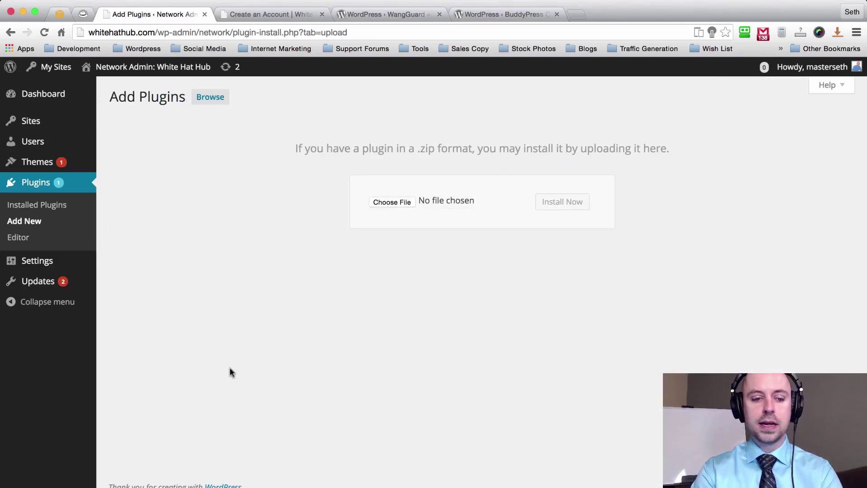
pyautogui.moveTo(389, 248); pyautogui.dragTo(394, 205)
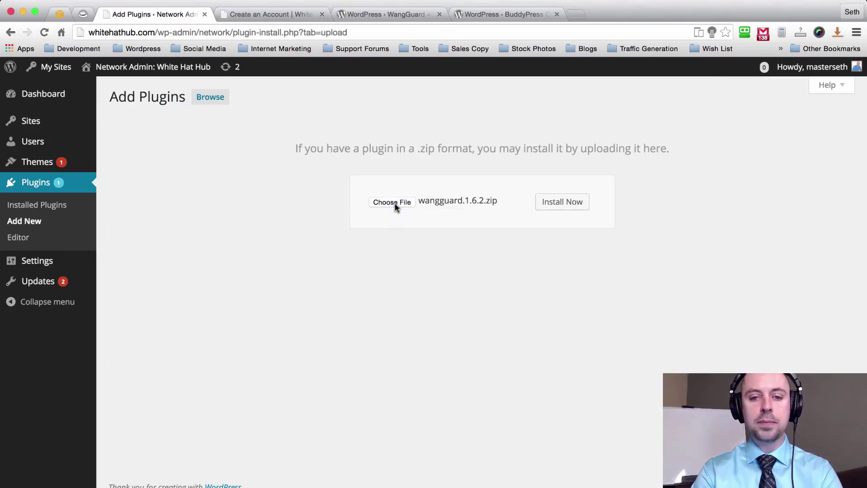
pyautogui.click(564, 202)
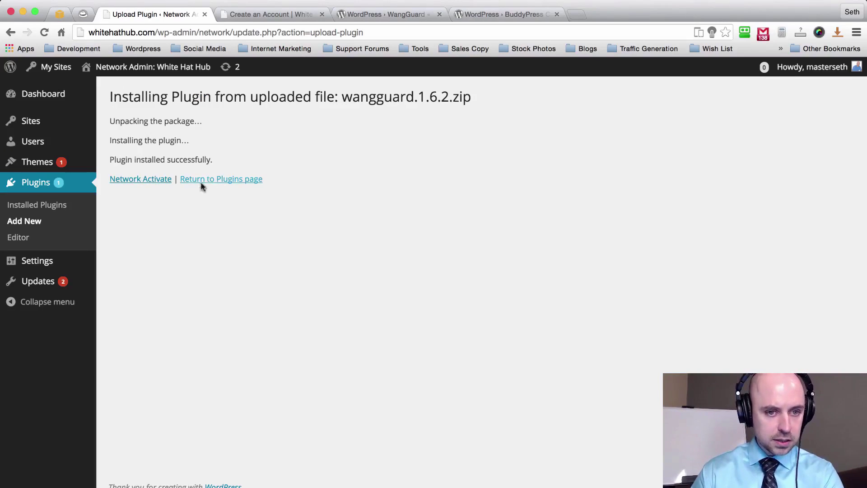
# - Network-activate the installed WangGuard plugin and look over its welcome page
pyautogui.click(138, 181)
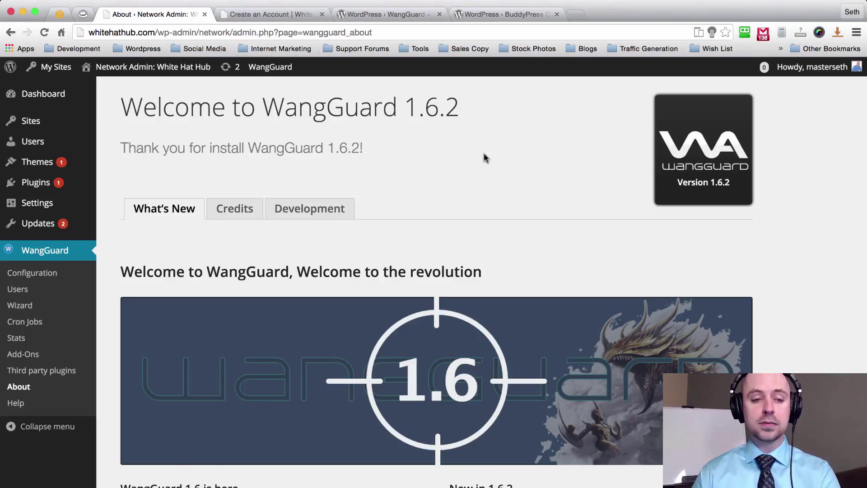
pyautogui.scroll(-3, 483, 155)
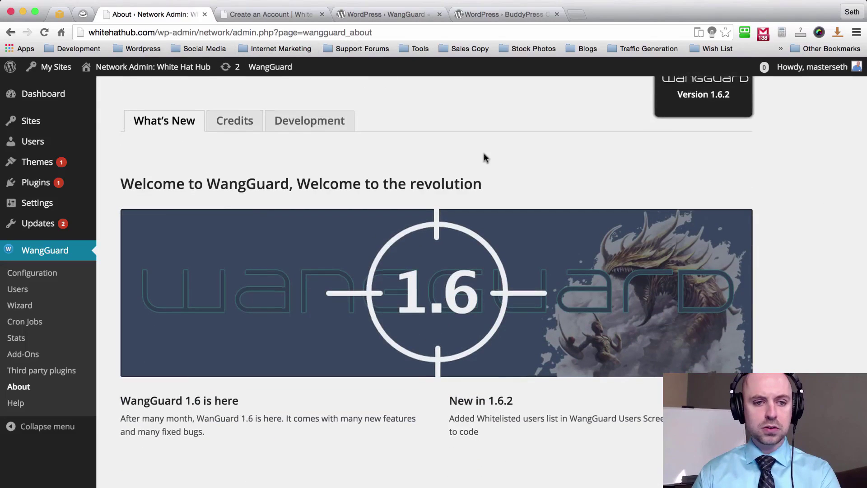
pyautogui.scroll(-1, 483, 157)
pyautogui.scroll(5, 348, 173)
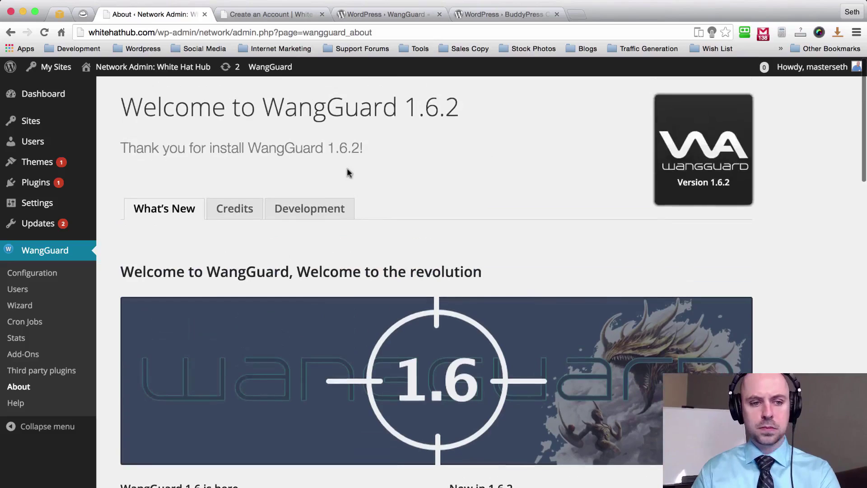
# - Open the WangGuard configuration and go from it to the WangGuard website's page for obtaining an API key
pyautogui.click(40, 278)
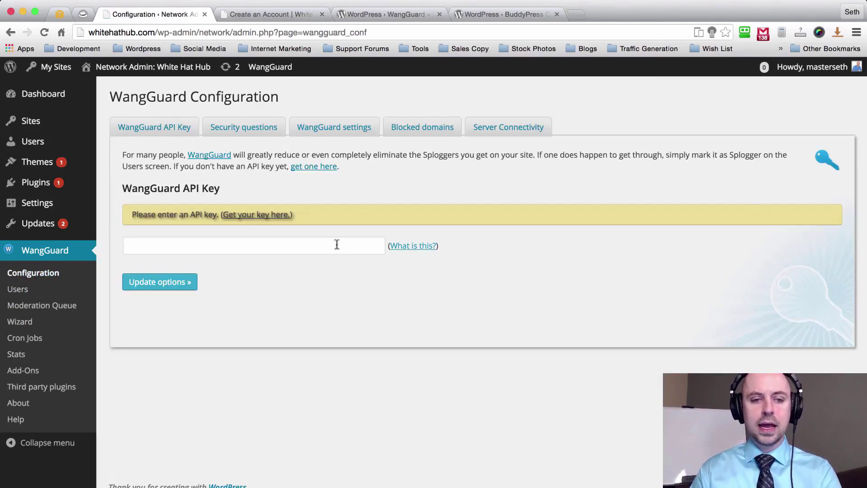
pyautogui.click(269, 246)
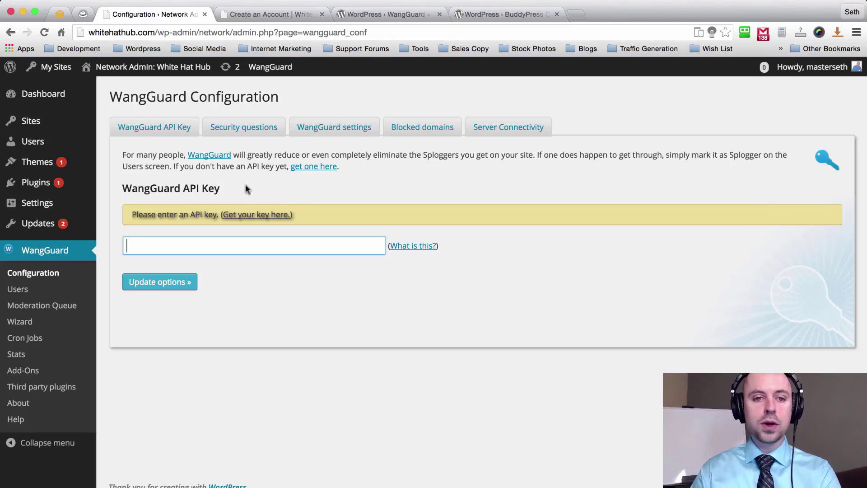
pyautogui.click(313, 167)
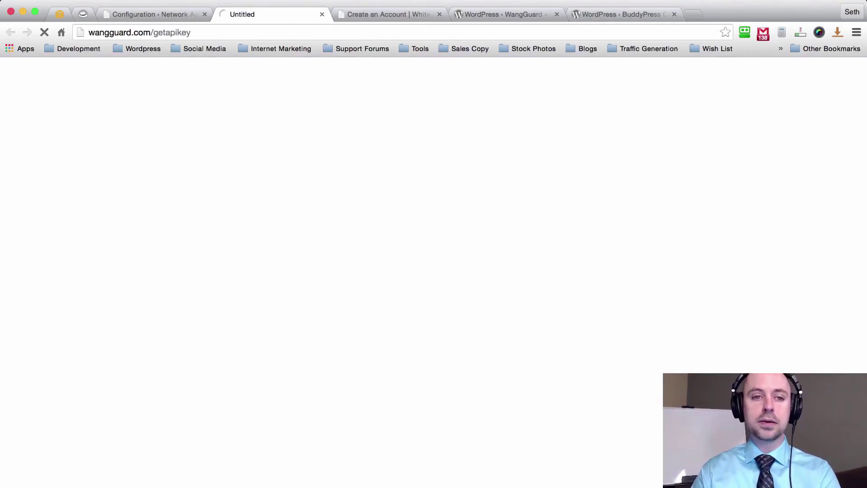
pyautogui.scroll(-5, 431, 289)
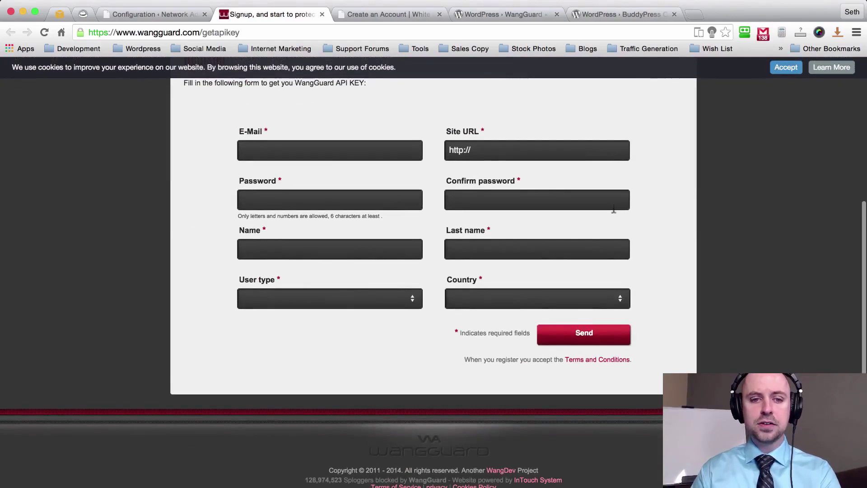
pyautogui.scroll(5, 613, 208)
pyautogui.scroll(-5, 743, 207)
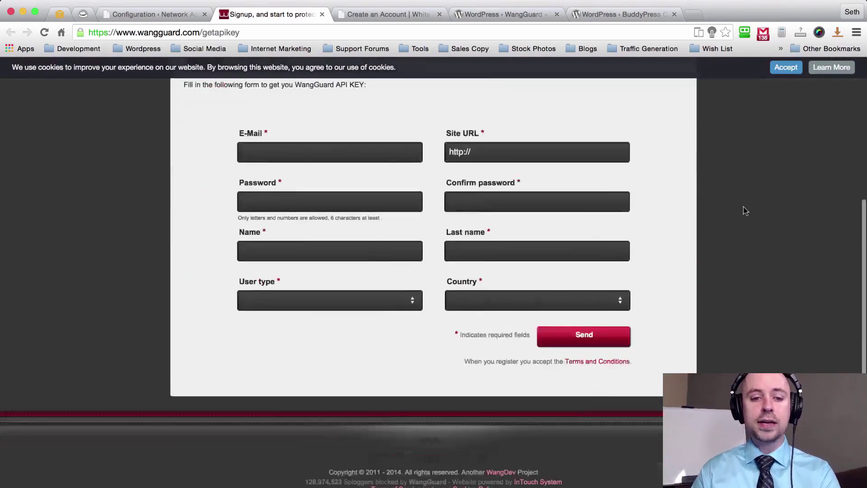
pyautogui.scroll(2, 743, 207)
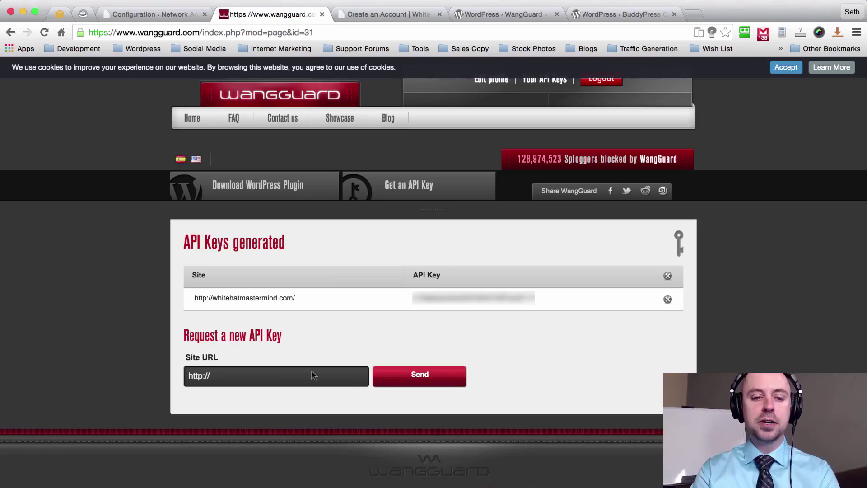
# - Copy the whitehathub.com address from the network admin page and paste it as the Site URL of the new API key request
pyautogui.click(167, 12)
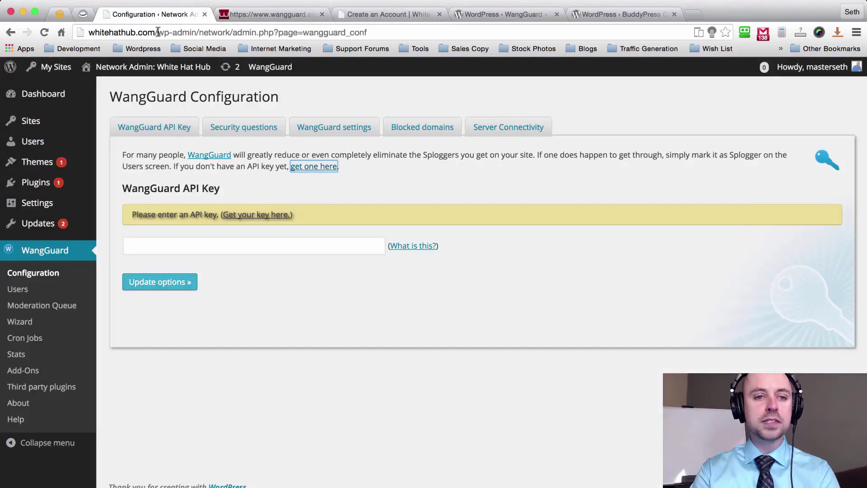
pyautogui.moveTo(158, 31); pyautogui.dragTo(89, 33)
pyautogui.press('super+c')
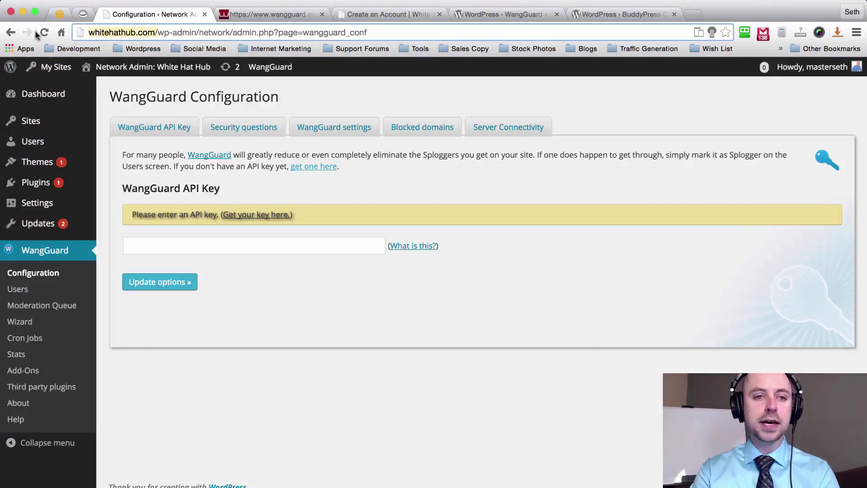
pyautogui.click(274, 20)
pyautogui.click(252, 380)
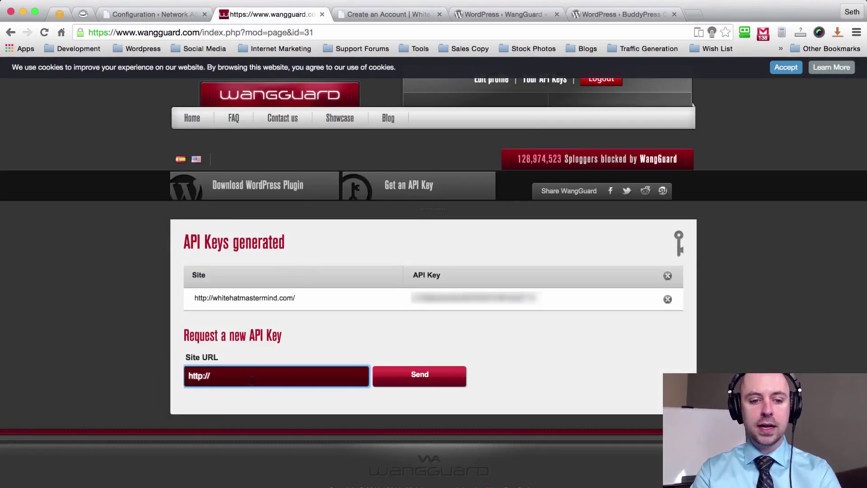
pyautogui.press('super+v')
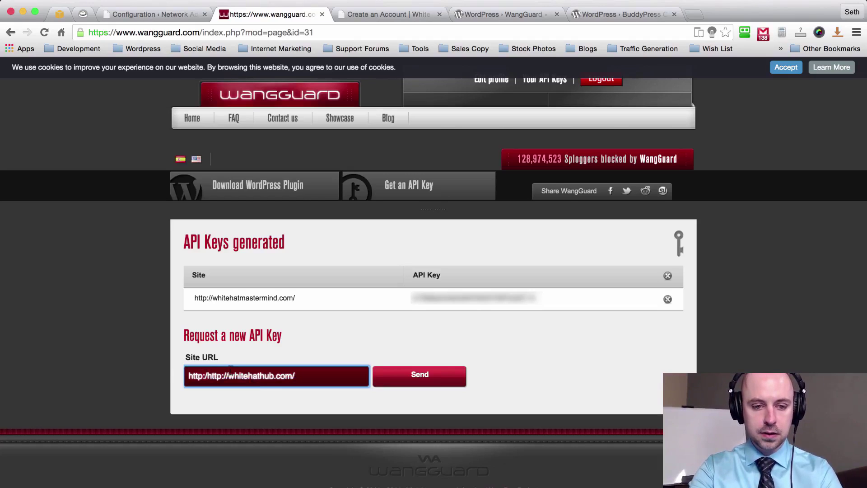
pyautogui.press('BackSpace')
pyautogui.press('BackSpace')
pyautogui.press('BackSpace')
pyautogui.press('BackSpace')
pyautogui.press('BackSpace')
pyautogui.press('BackSpace')
pyautogui.press('BackSpace')
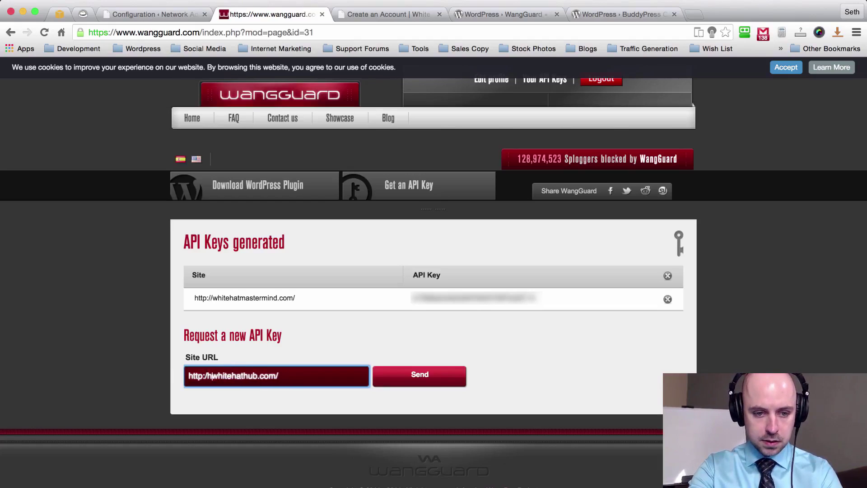
pyautogui.write('/')
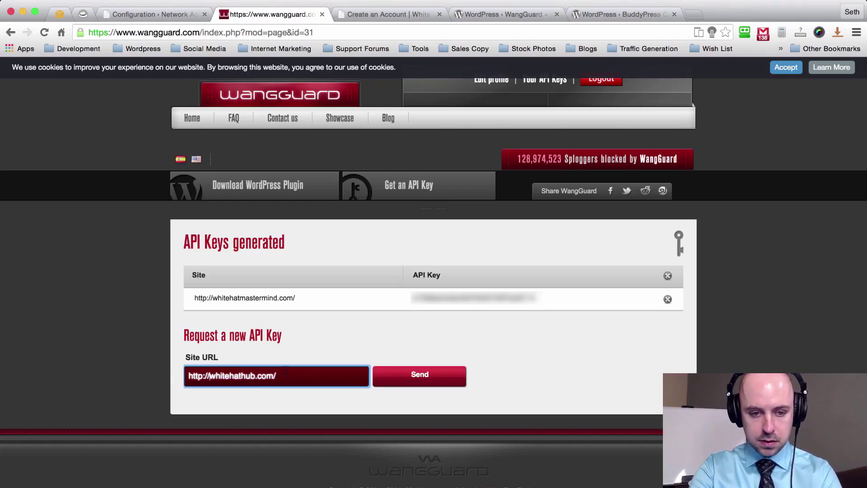
pyautogui.click(418, 383)
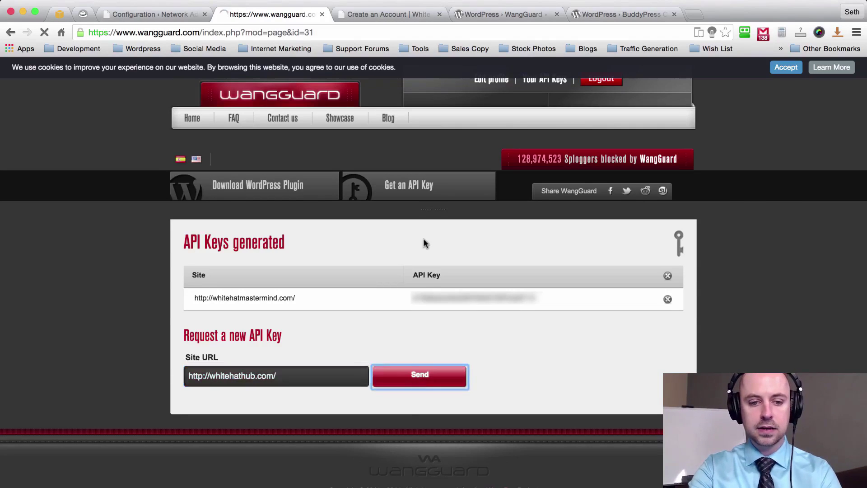
# - Copy the API key generated for whitehathub.com, paste it as the WangGuard API key in the plugin configuration, and save the options
pyautogui.scroll(-3, 379, 381)
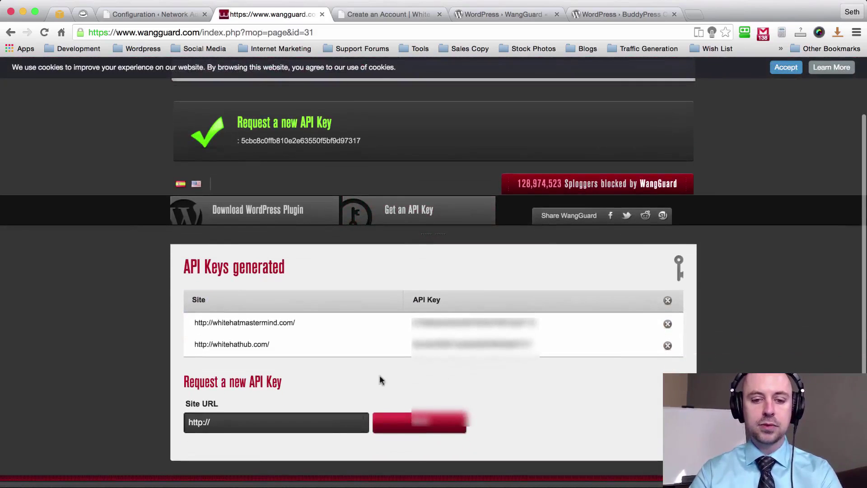
pyautogui.tripleClick(472, 343)
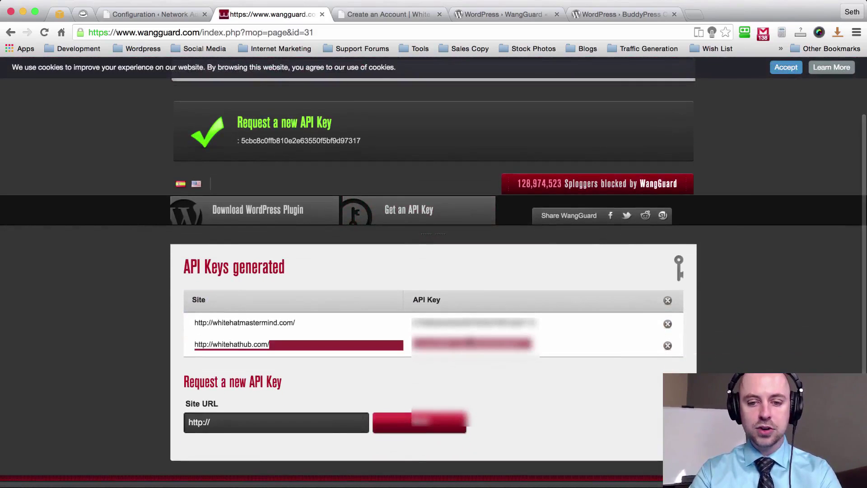
pyautogui.click(561, 343)
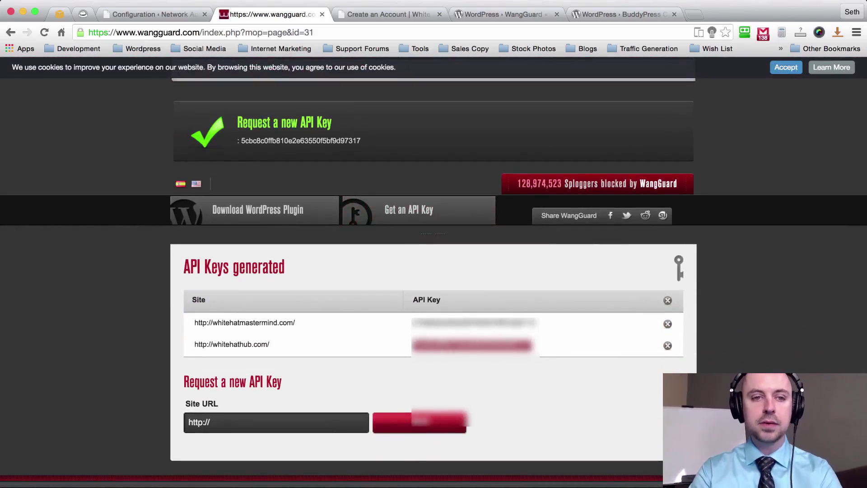
pyautogui.click(141, 14)
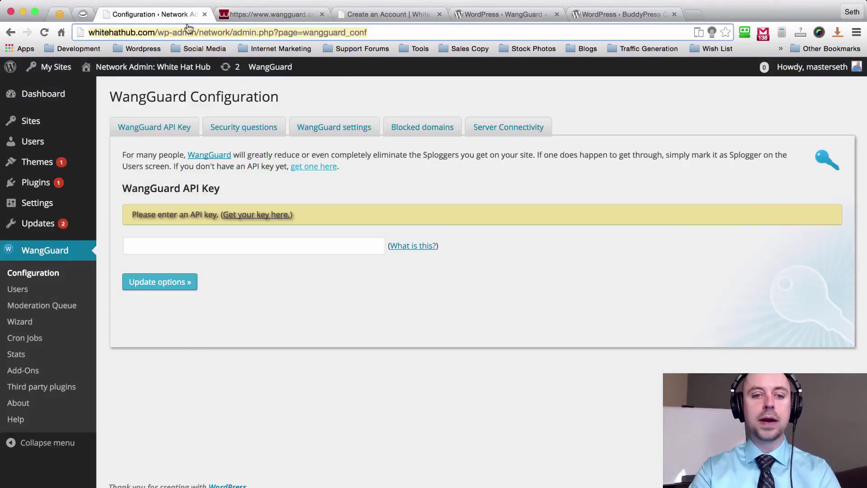
pyautogui.click(261, 247)
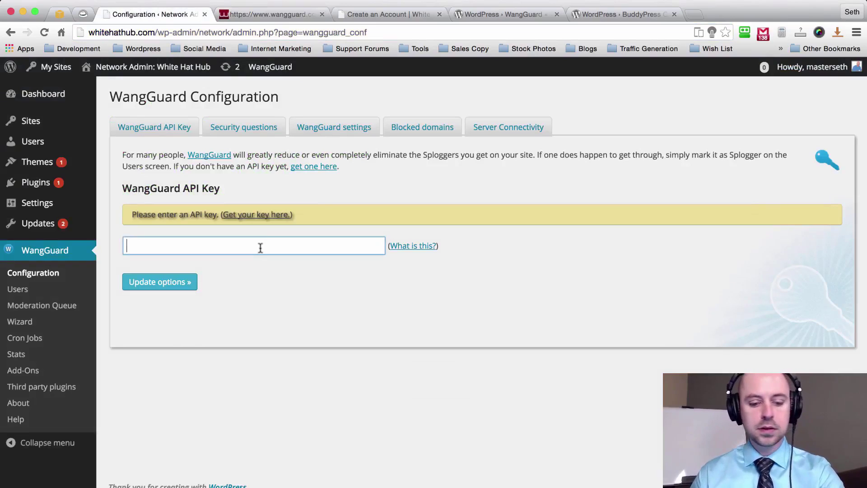
pyautogui.press('super+v')
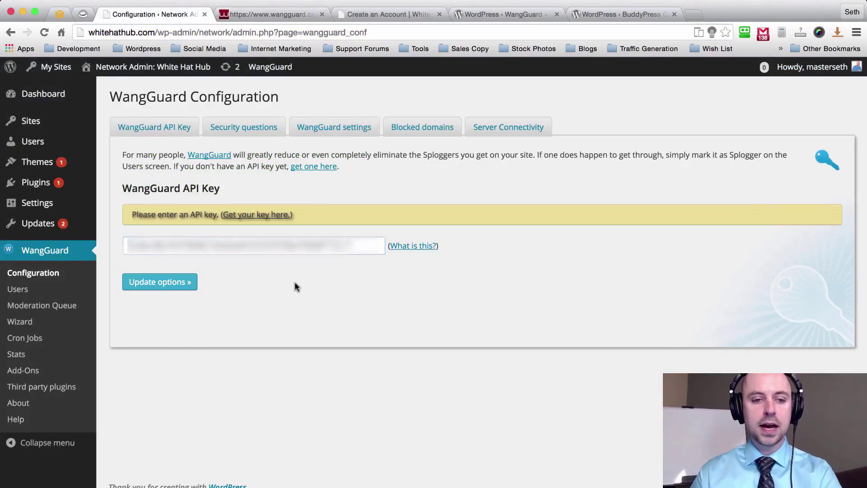
pyautogui.click(156, 285)
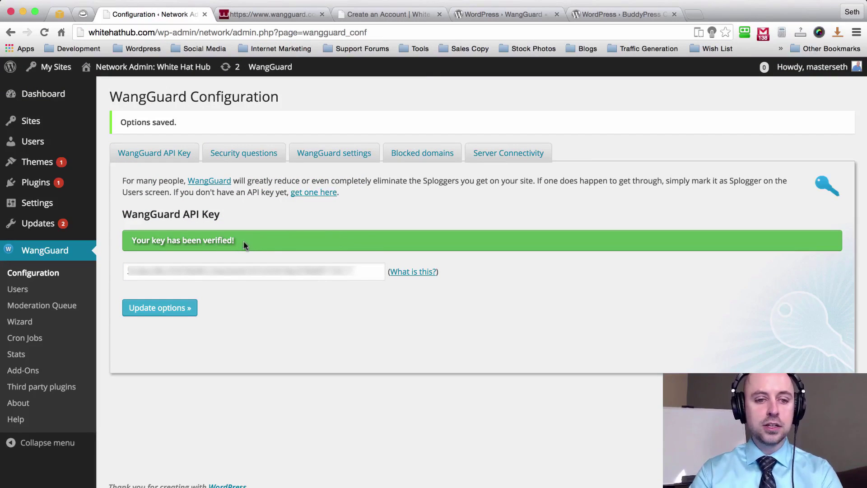
# - Check the API key's verification status and open the security questions section of the WangGuard configuration
pyautogui.moveTo(190, 240); pyautogui.dragTo(136, 240)
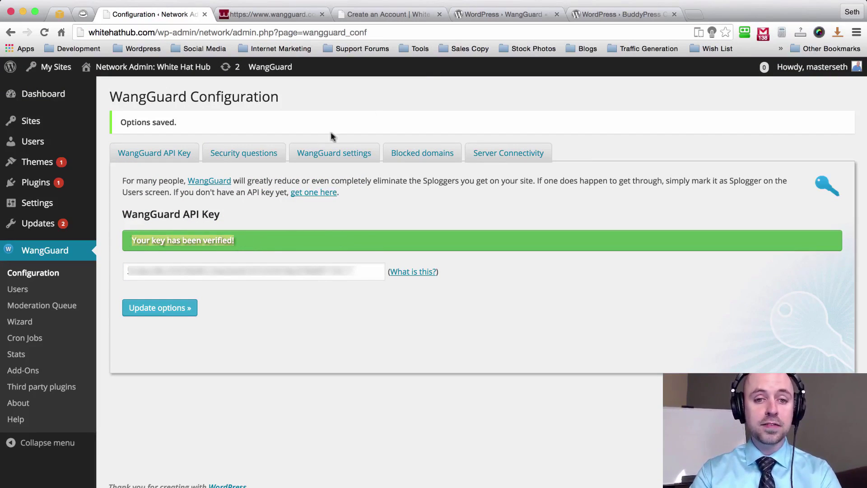
pyautogui.click(403, 98)
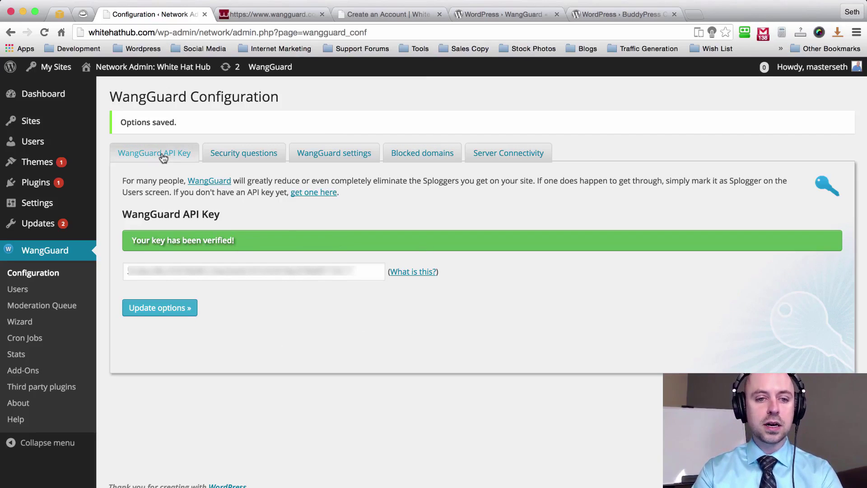
pyautogui.click(246, 156)
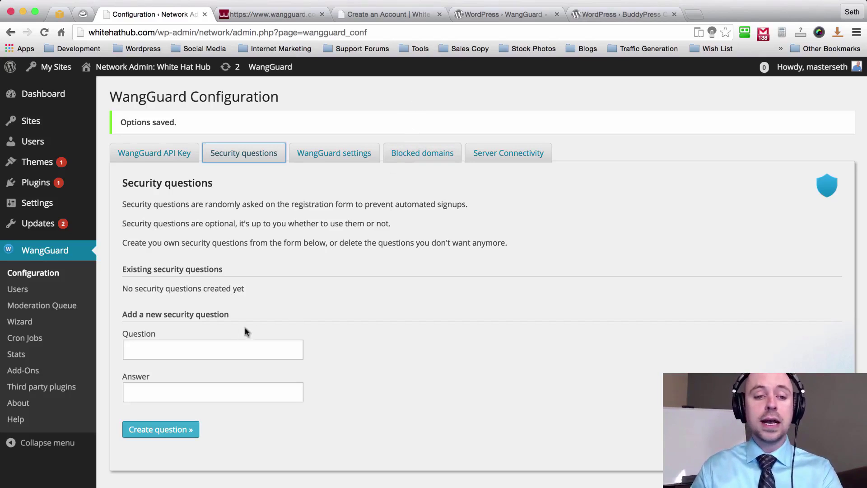
# - Create a security question for the registration form with the question "3=5=" and the answer 8
pyautogui.click(226, 354)
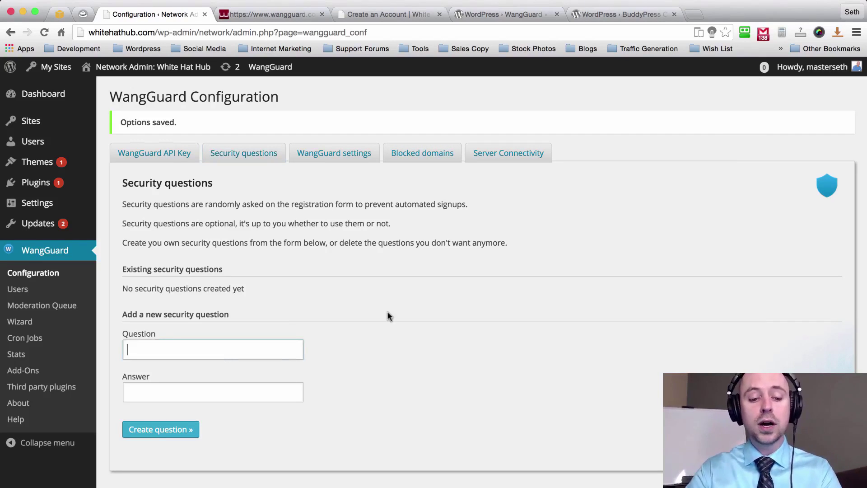
pyautogui.write('3=')
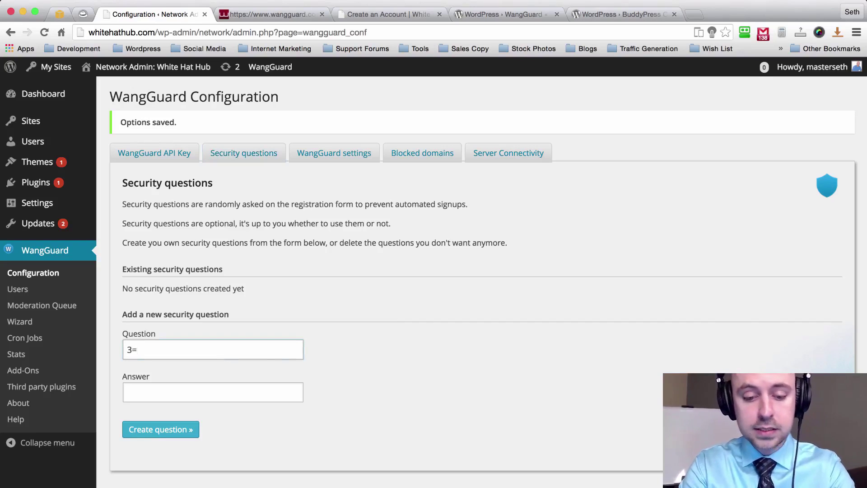
pyautogui.write('5=')
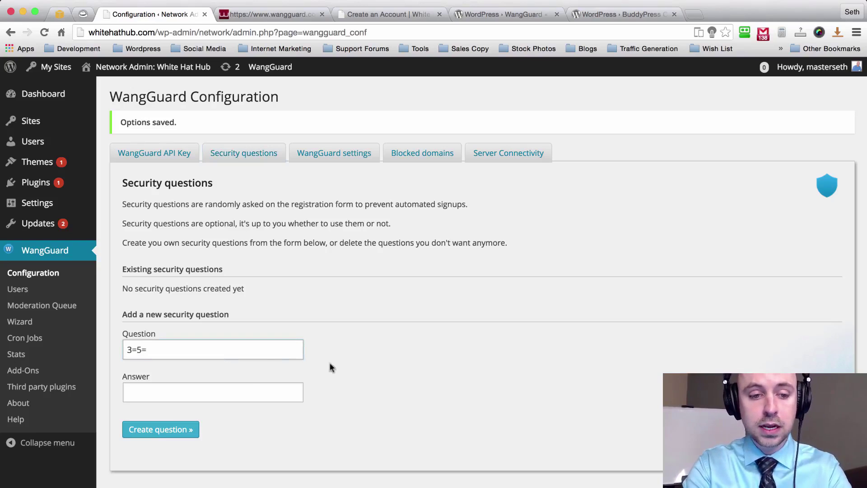
pyautogui.click(184, 392)
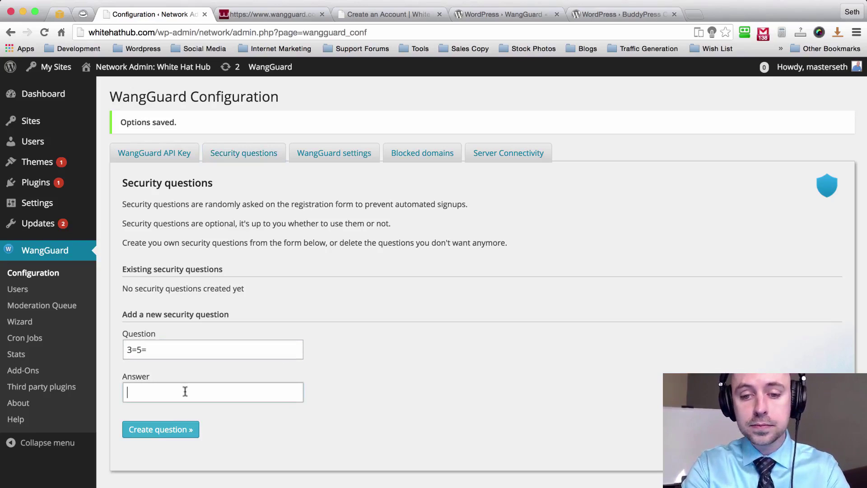
pyautogui.click(161, 431)
pyautogui.scroll(-1, 424, 94)
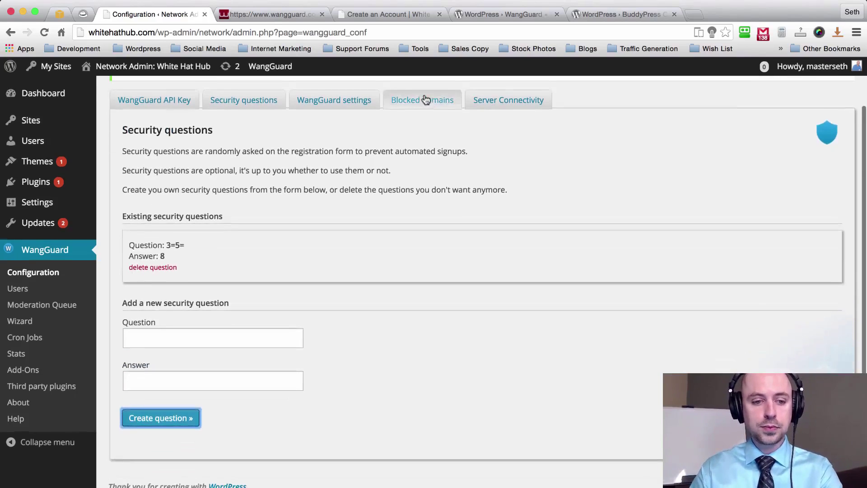
pyautogui.scroll(1, 461, 254)
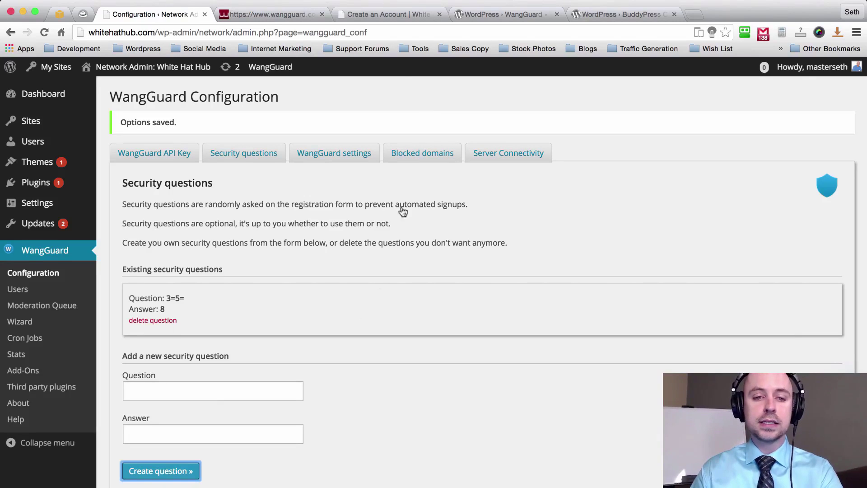
pyautogui.scroll(2, 438, 195)
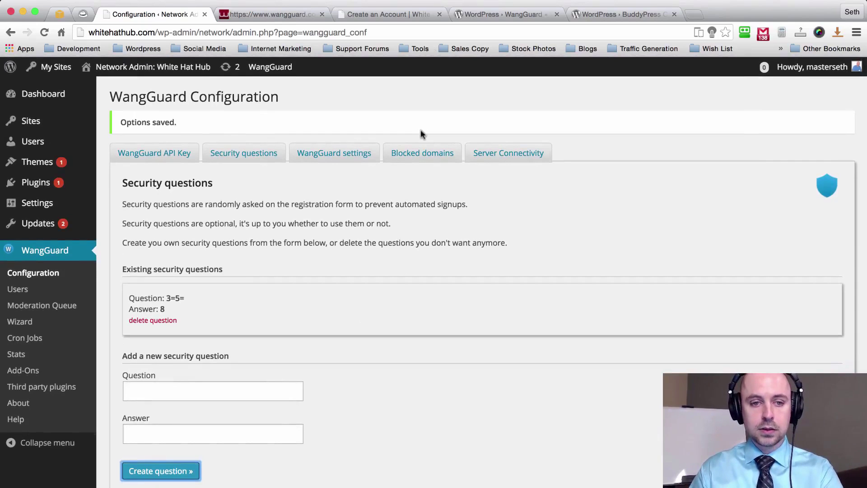
# - Open the WangGuard settings section and examine its options for connection security, user reporting, sign-up checks and Ninja mode
pyautogui.click(353, 160)
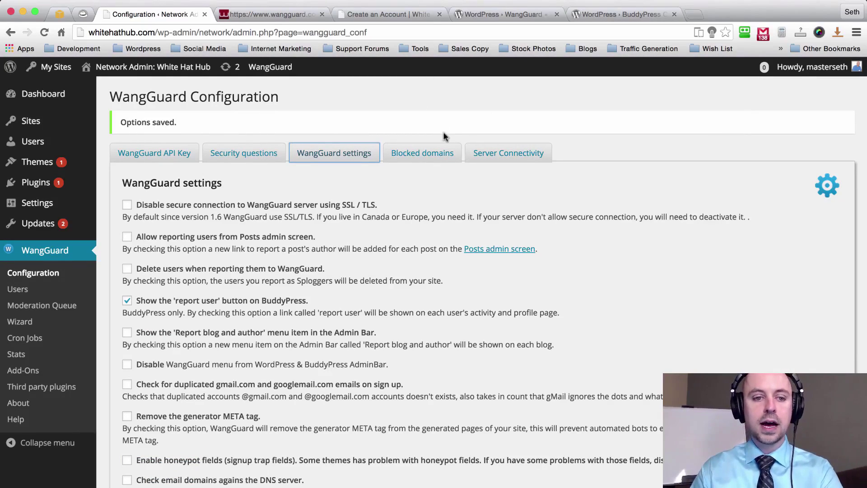
pyautogui.scroll(-5, 444, 136)
pyautogui.scroll(5, 444, 136)
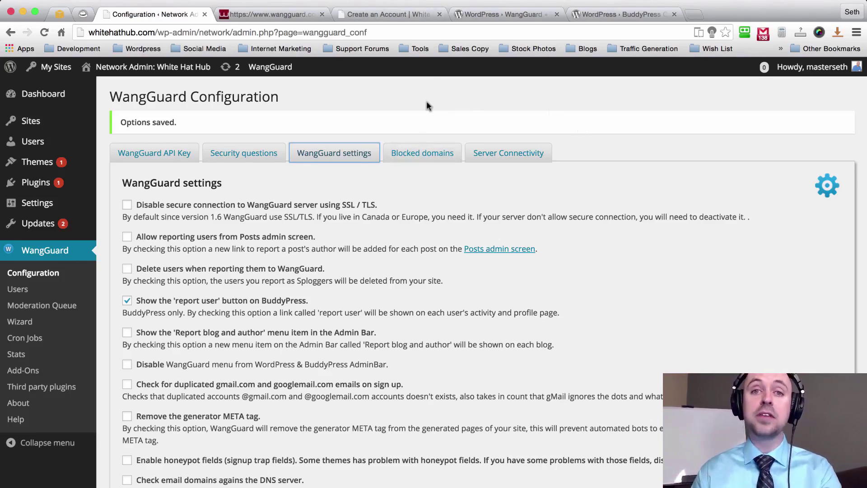
pyautogui.scroll(-5, 398, 203)
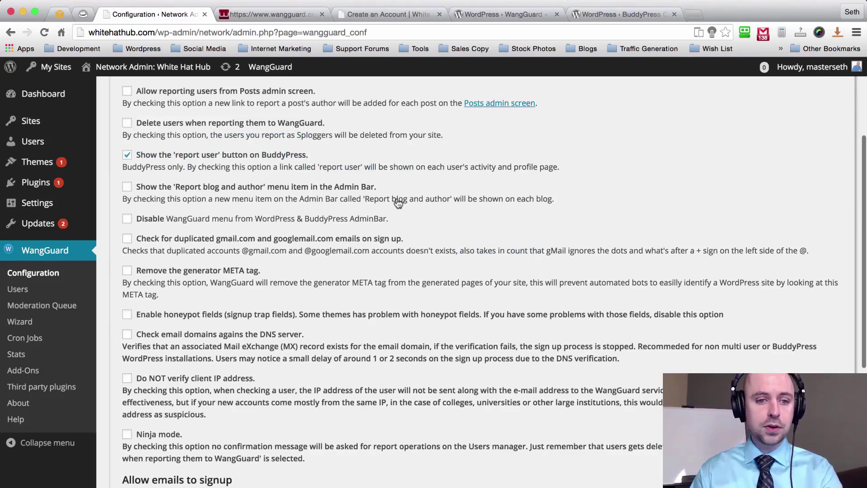
pyautogui.scroll(-2, 398, 203)
pyautogui.scroll(7, 397, 200)
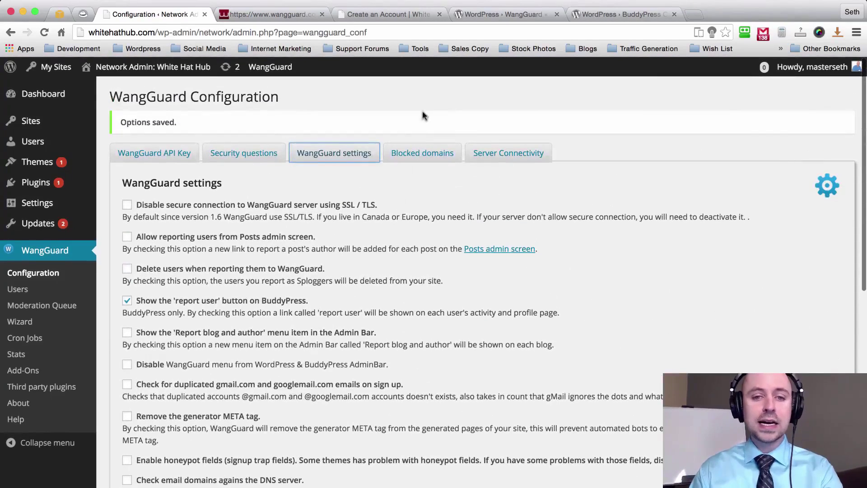
pyautogui.scroll(-1, 432, 92)
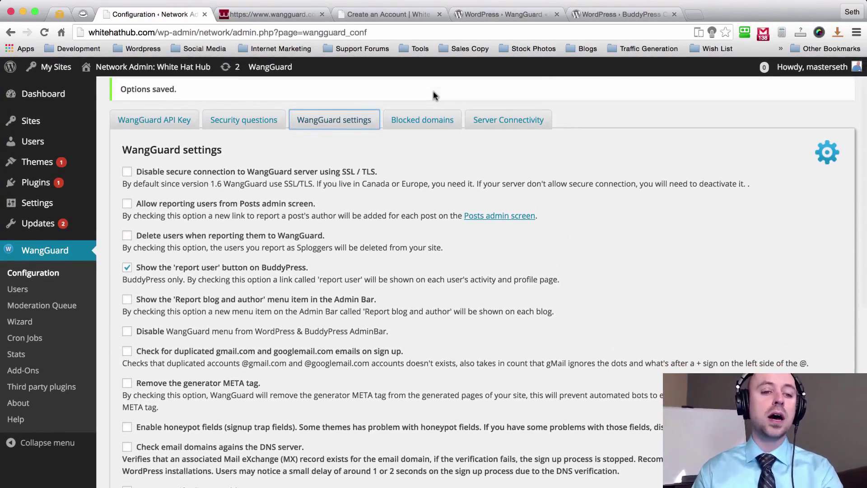
pyautogui.scroll(-1, 433, 94)
pyautogui.scroll(-1, 433, 94)
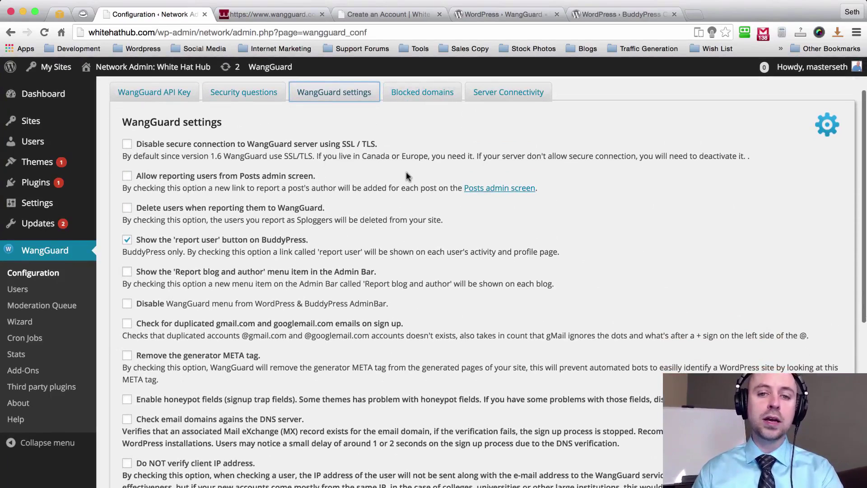
pyautogui.scroll(3, 405, 173)
pyautogui.scroll(-1, 423, 99)
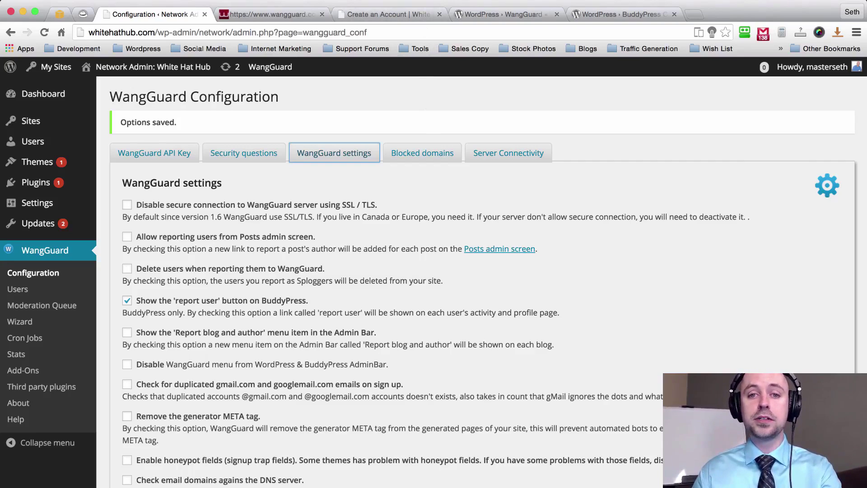
# - Look over the remaining WangGuard settings, including the allowed sign-up emails, and save the options
pyautogui.scroll(-7, 422, 102)
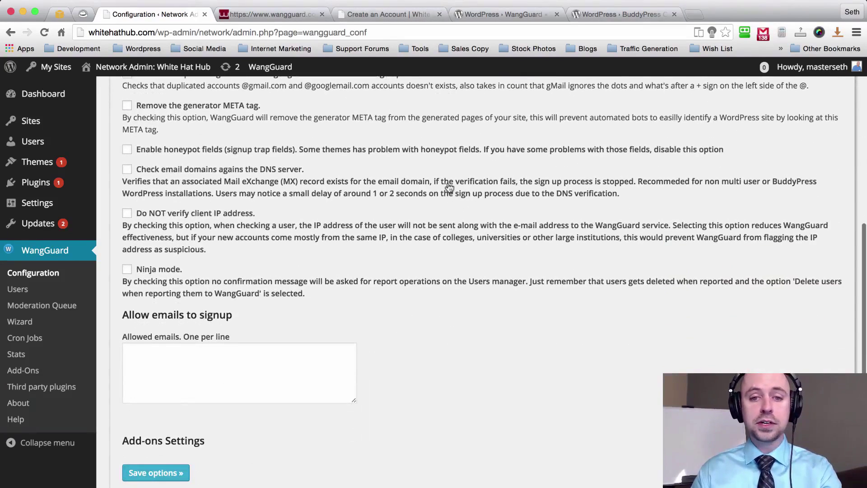
pyautogui.scroll(-1, 446, 167)
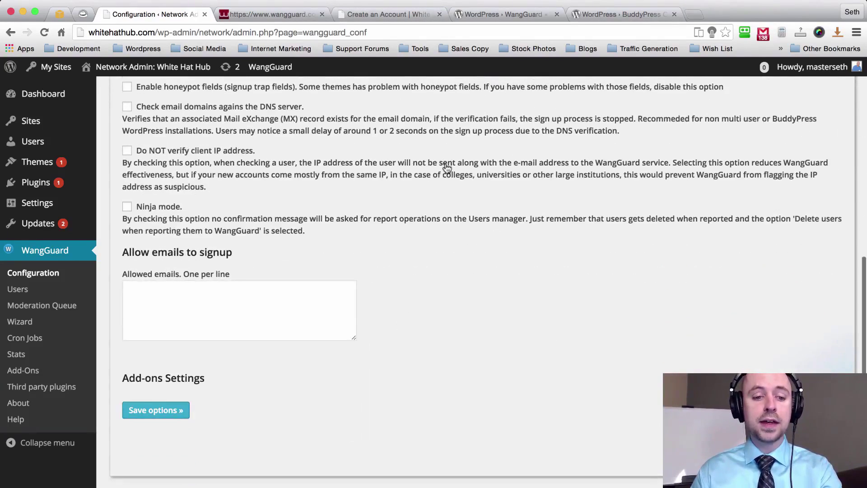
pyautogui.scroll(1, 446, 167)
pyautogui.scroll(-2, 446, 167)
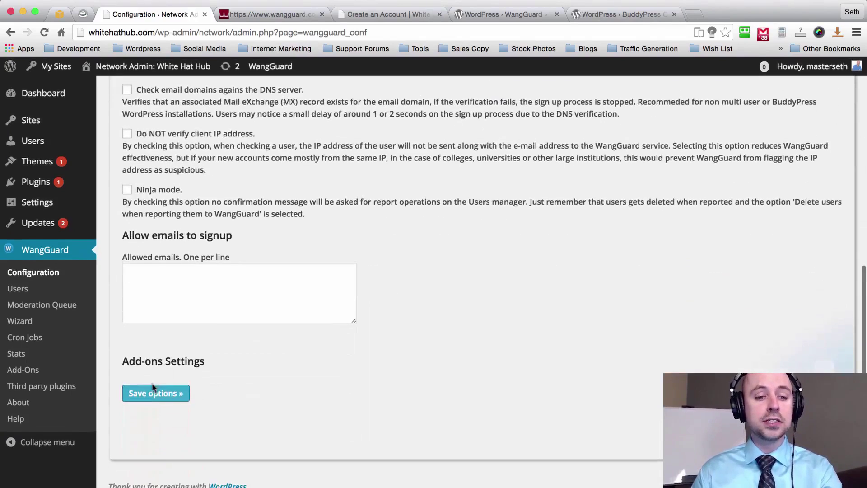
pyautogui.click(153, 393)
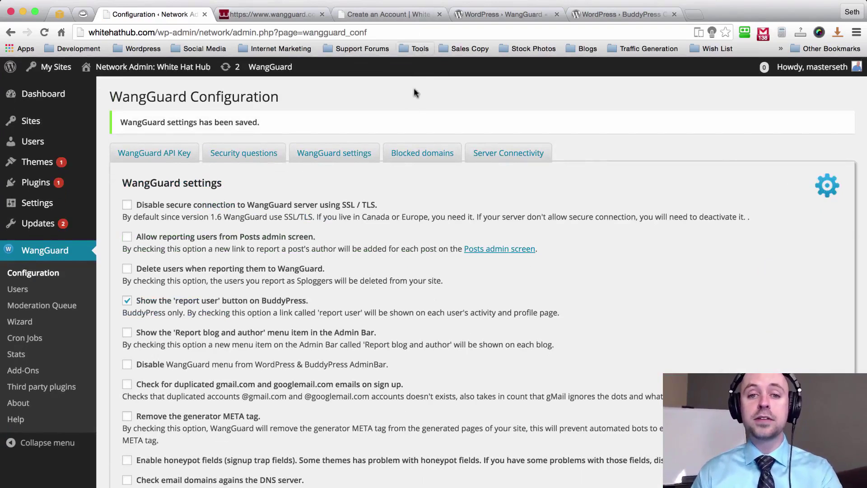
# - Open the blocked domains section and look over the categories of domain lists maintained by WangGuard
pyautogui.click(420, 151)
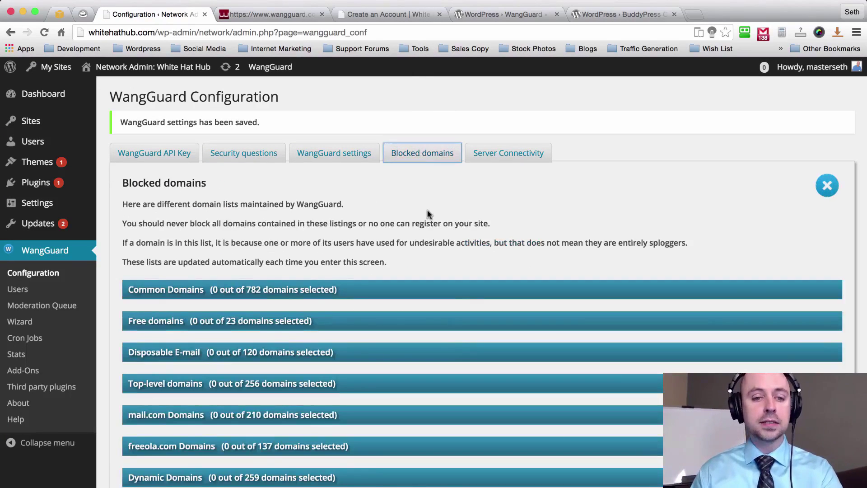
pyautogui.scroll(-1, 428, 214)
pyautogui.scroll(-5, 428, 214)
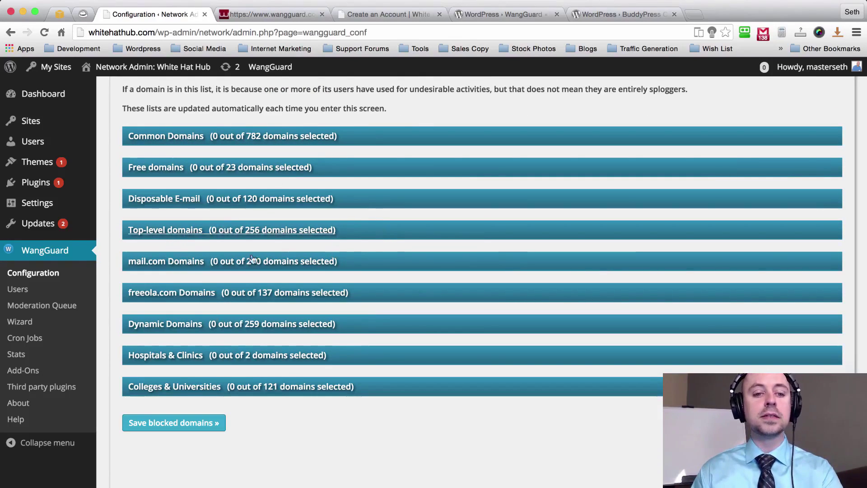
pyautogui.scroll(2, 413, 197)
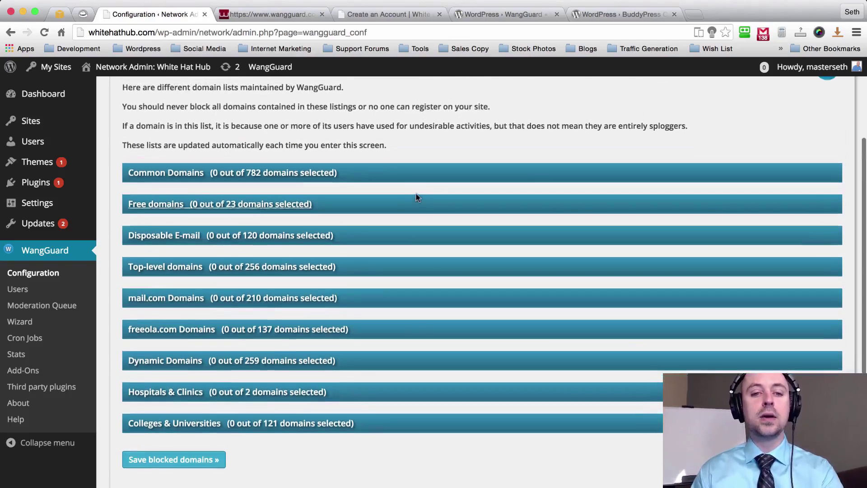
# - Expand the Common Domains list, examine its blocking caution and listed domains, and collapse the list
pyautogui.click(401, 177)
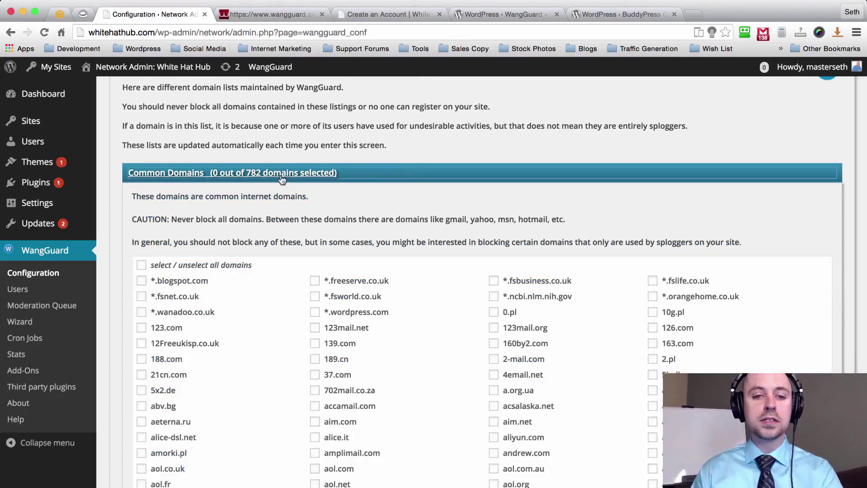
pyautogui.scroll(-2, 420, 163)
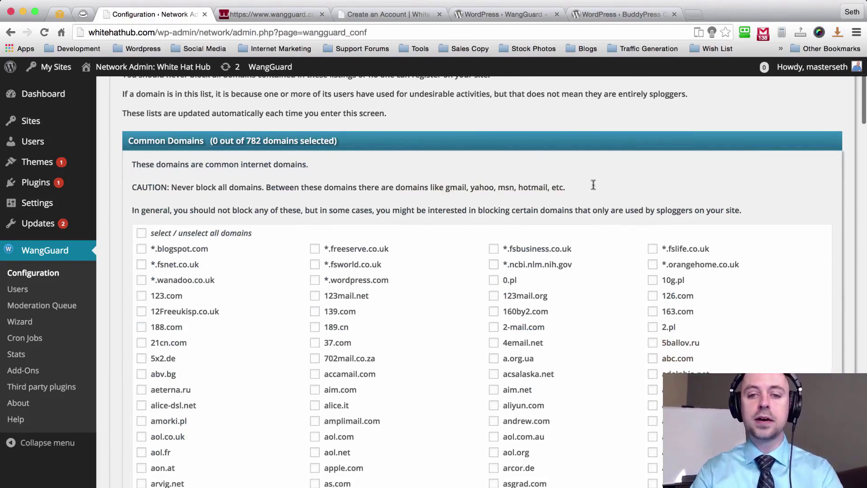
pyautogui.moveTo(590, 185); pyautogui.dragTo(131, 189)
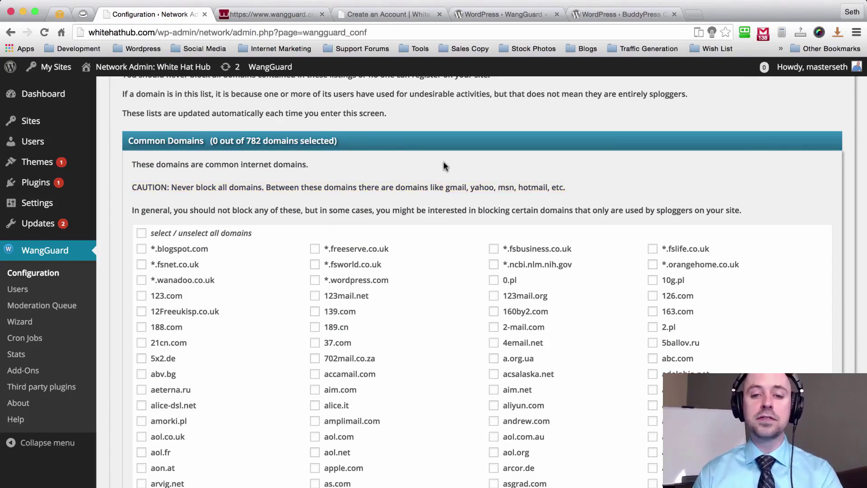
pyautogui.scroll(-5, 445, 166)
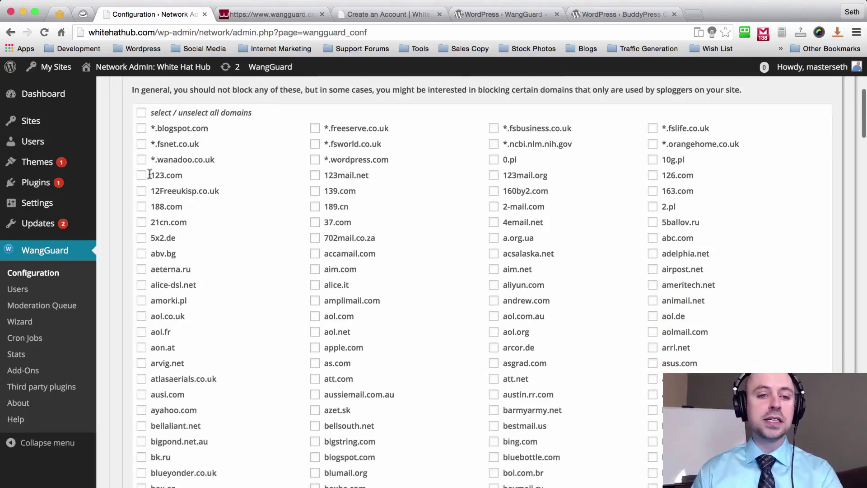
pyautogui.scroll(-20, 584, 203)
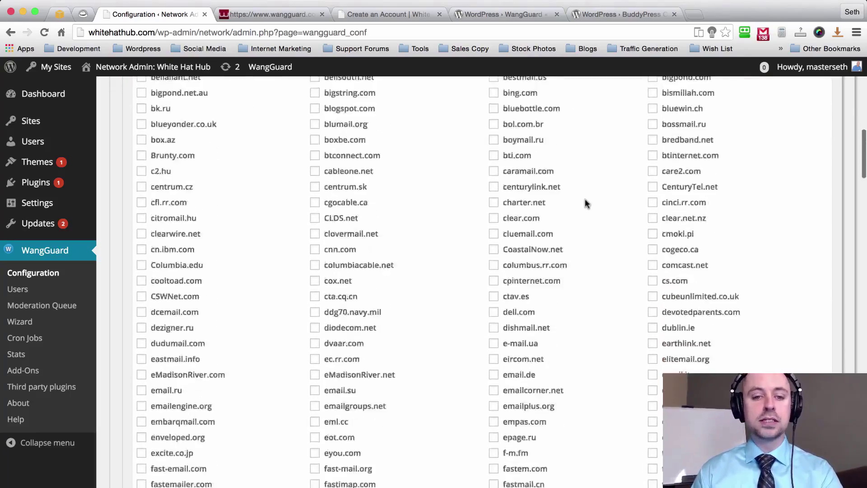
pyautogui.scroll(-20, 584, 203)
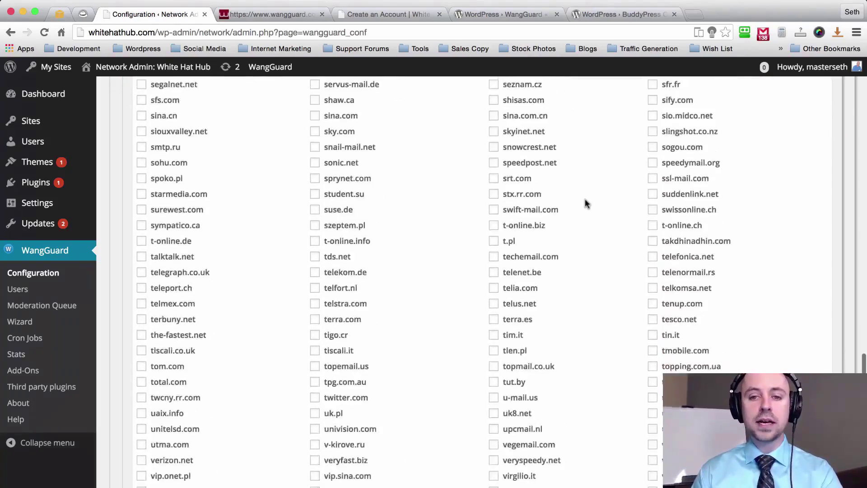
pyautogui.scroll(20, 586, 204)
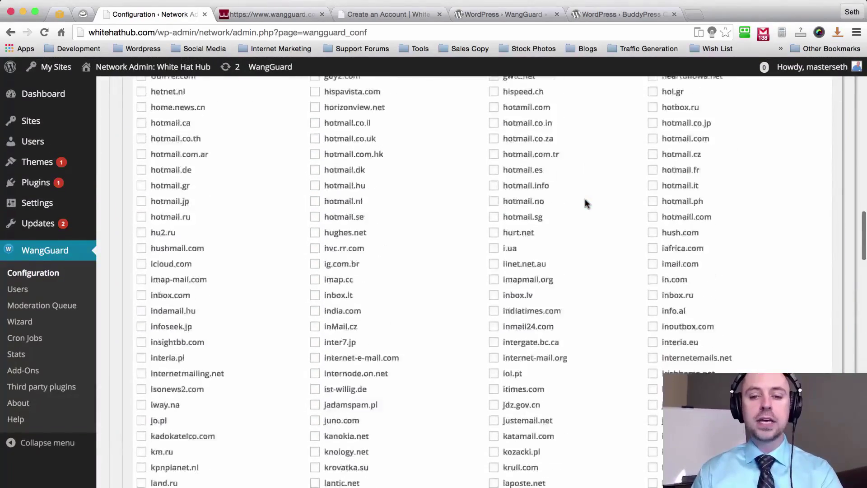
pyautogui.scroll(15, 584, 203)
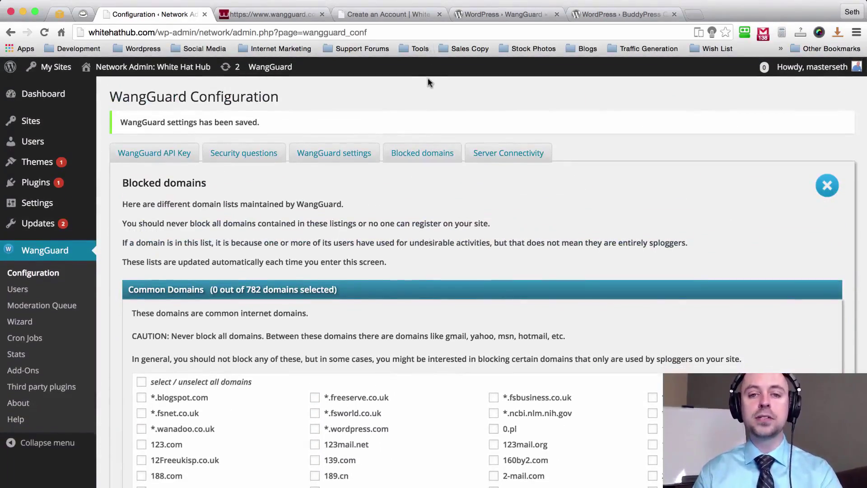
pyautogui.scroll(-1, 427, 189)
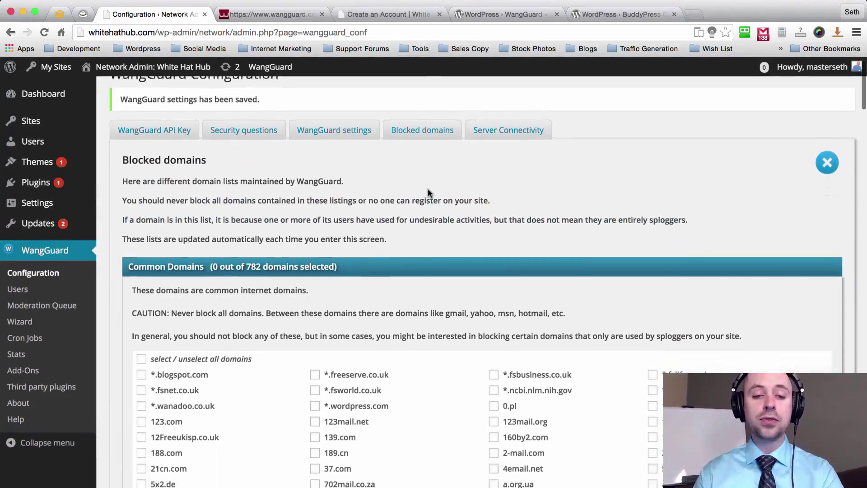
pyautogui.scroll(-3, 428, 193)
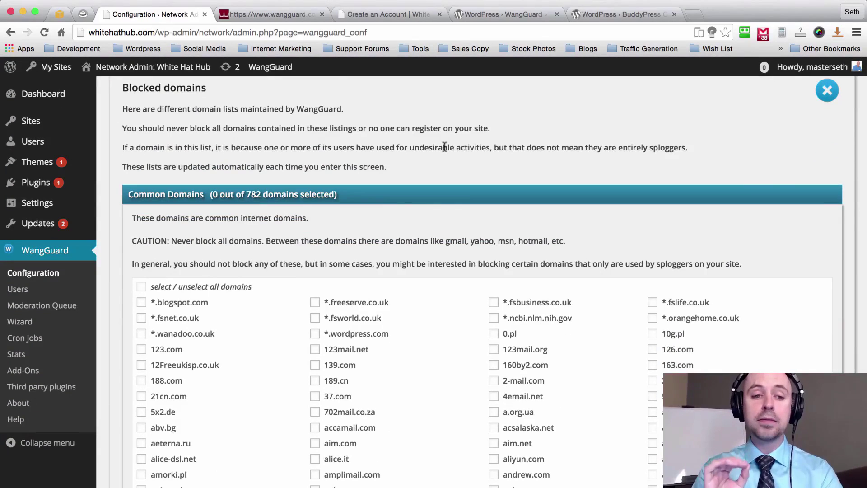
pyautogui.click(427, 196)
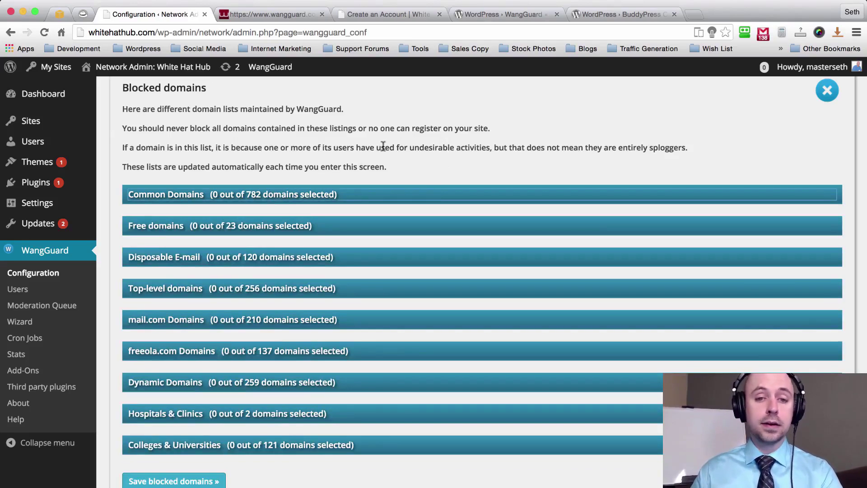
# - Check the WangGuard server connectivity status and open the list of WangGuard users
pyautogui.scroll(3, 432, 144)
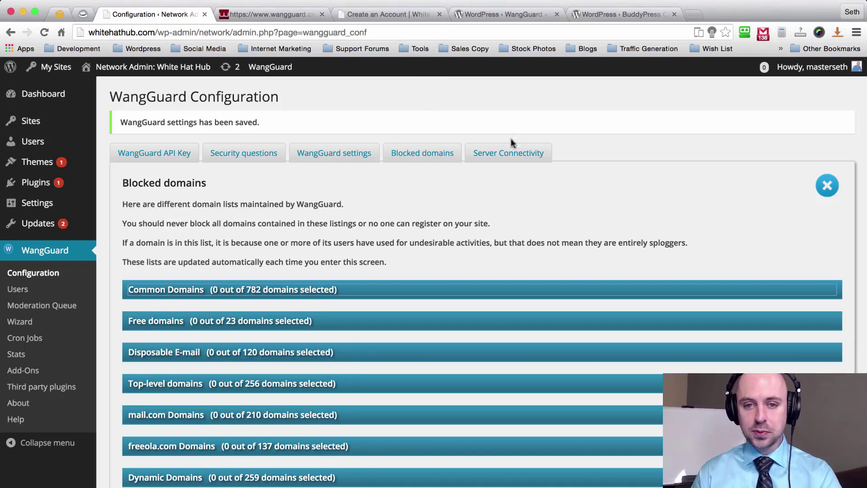
pyautogui.click(510, 157)
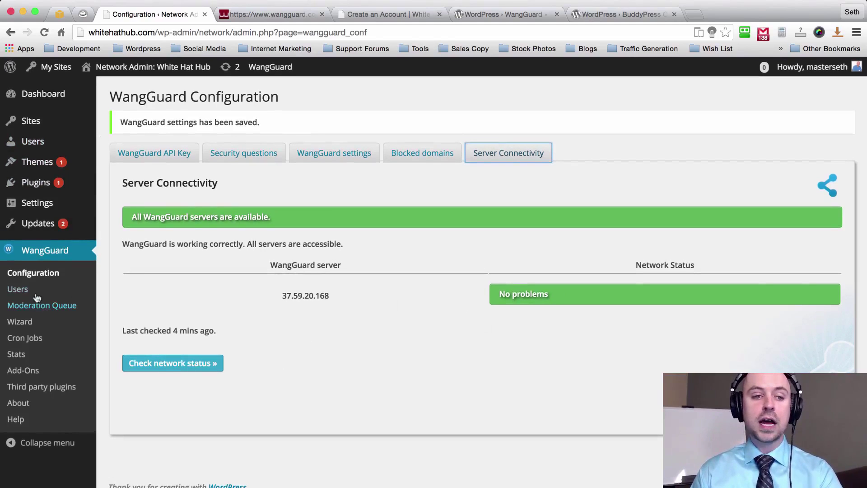
pyautogui.click(18, 289)
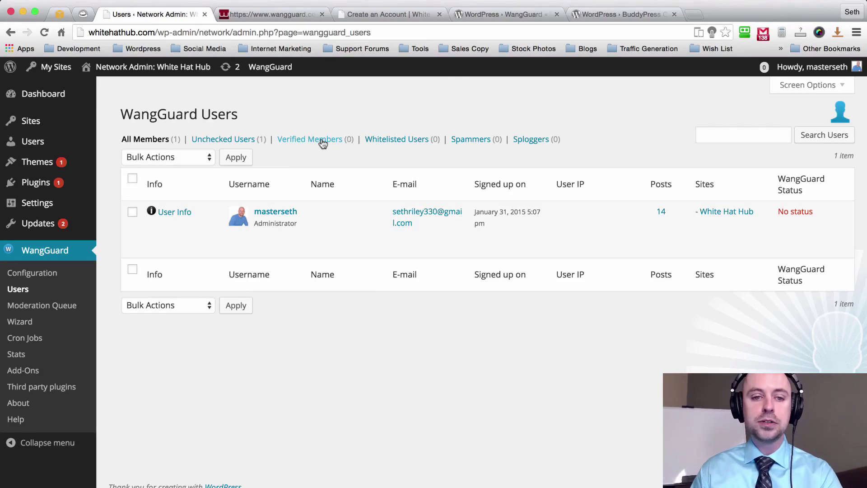
# - Select all listed users, look over the available bulk actions, and clear the selection
pyautogui.click(133, 179)
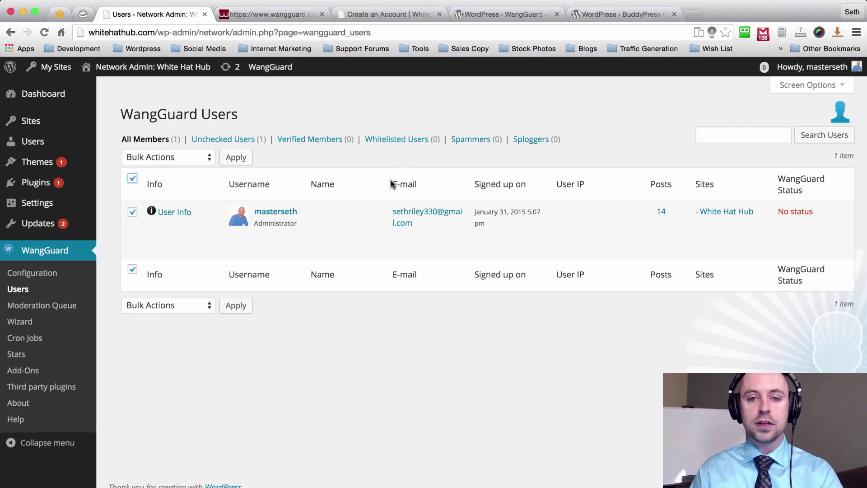
pyautogui.click(206, 155)
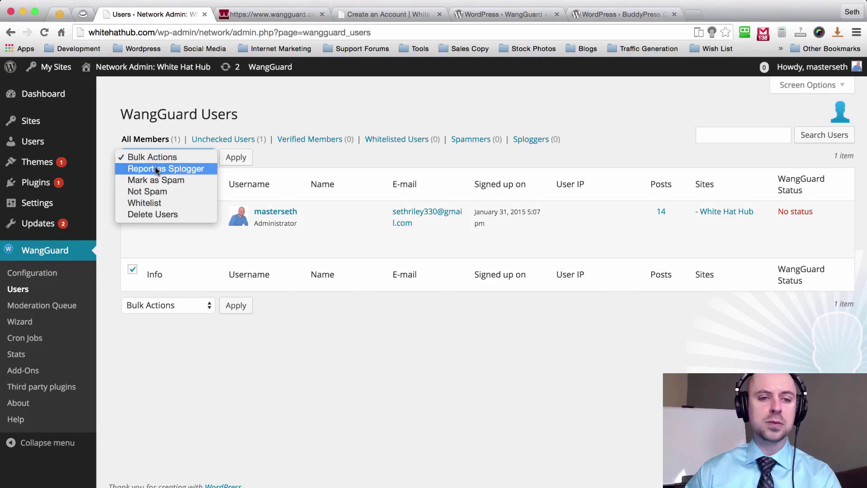
pyautogui.click(432, 99)
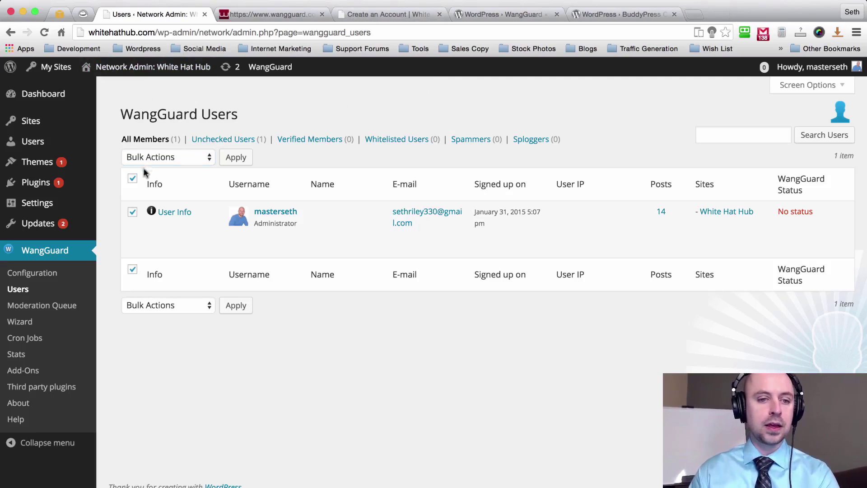
pyautogui.click(133, 179)
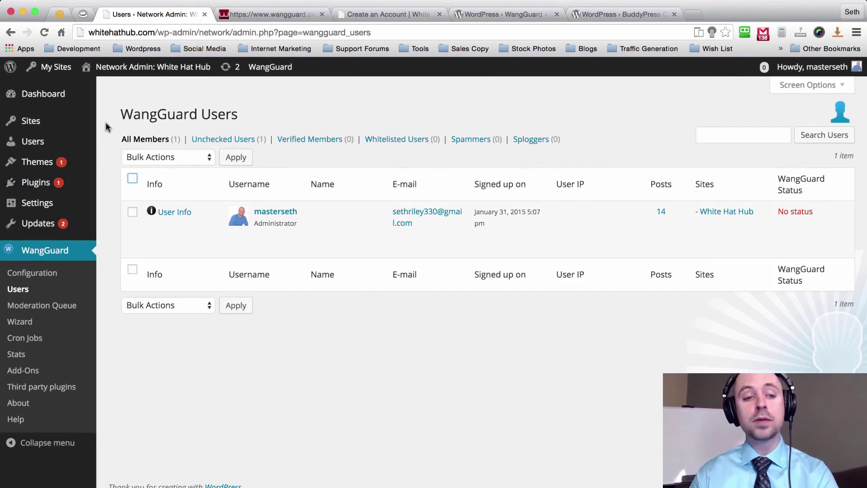
# - Look over the WangGuard moderation queue and its bulk actions, and open the WangGuard Wizard
pyautogui.click(41, 306)
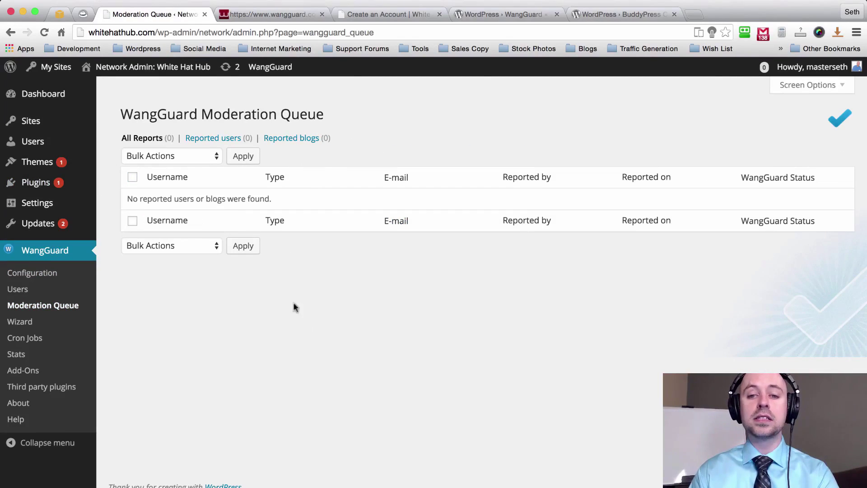
pyautogui.click(208, 159)
pyautogui.click(339, 118)
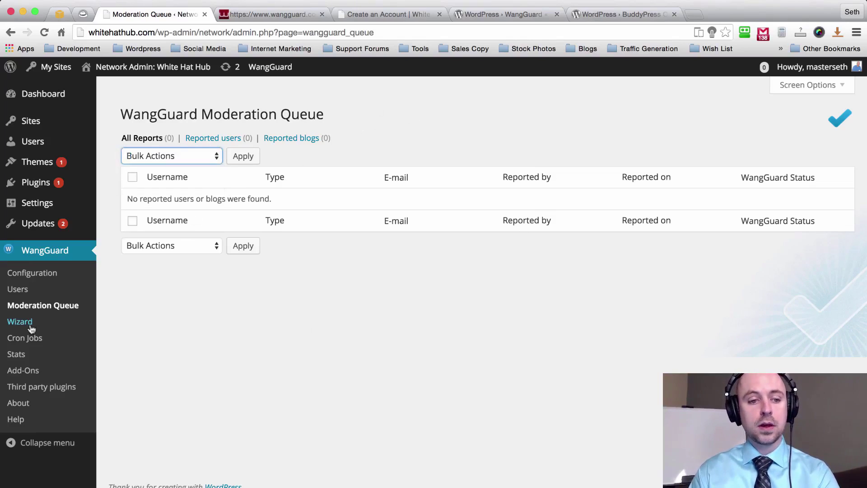
pyautogui.click(30, 326)
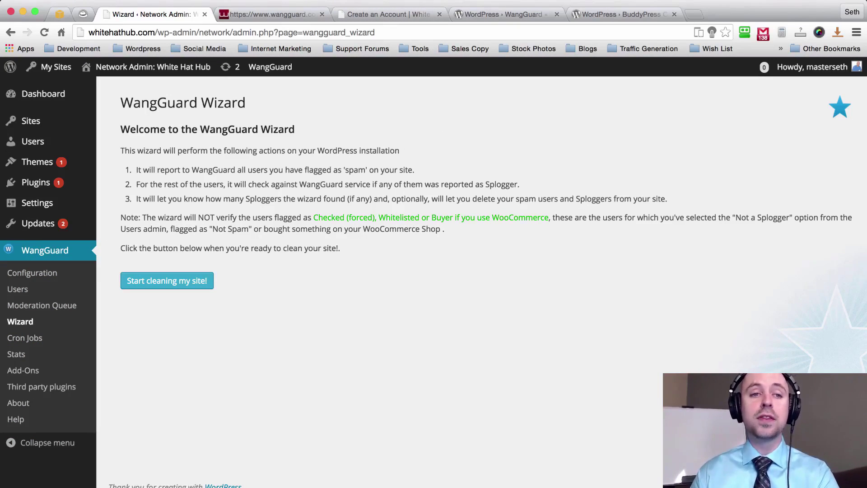
# - Open the form for uploading a new plugin in the network admin
pyautogui.moveTo(32, 175)
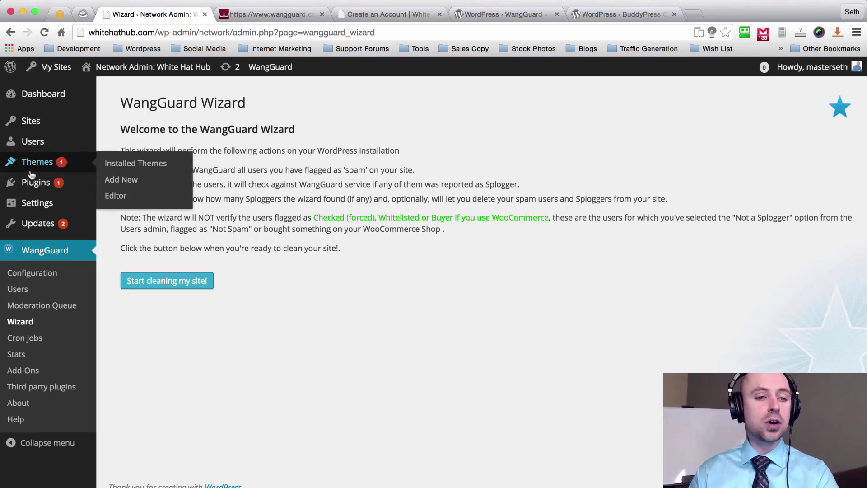
pyautogui.click(50, 90)
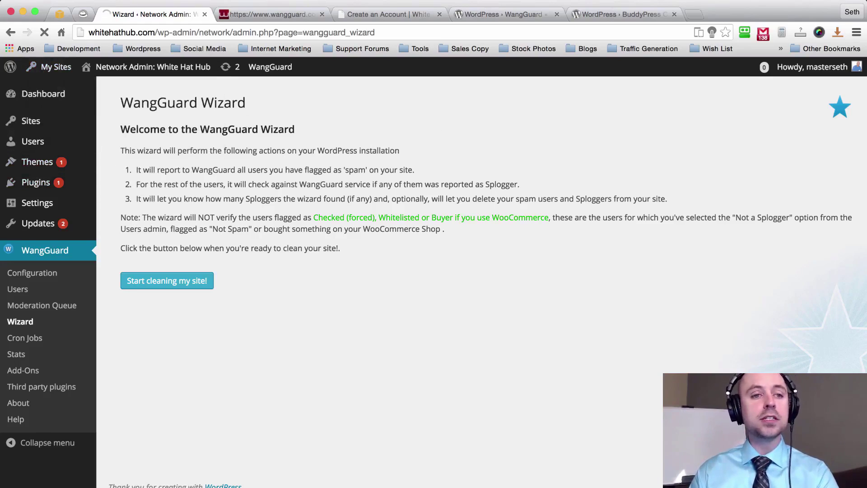
pyautogui.click(186, 104)
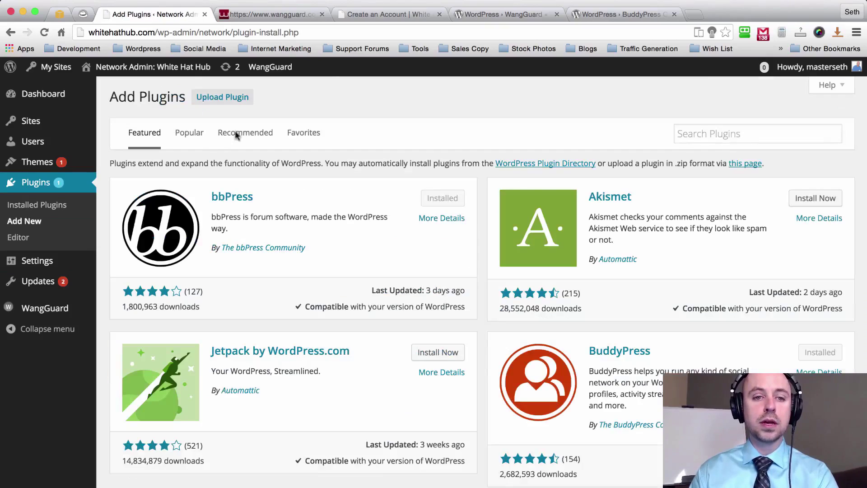
pyautogui.click(218, 93)
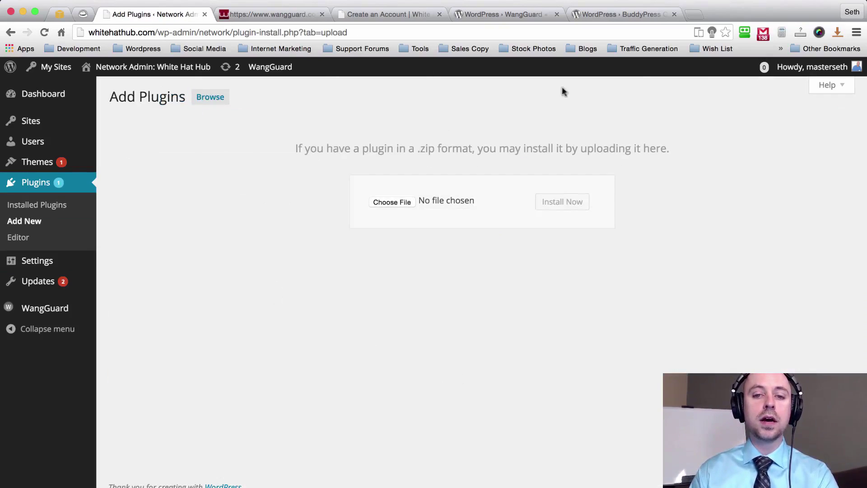
# - Examine the BuddyPress Captcha plugin page on WordPress.org, including its web address and description
pyautogui.click(610, 15)
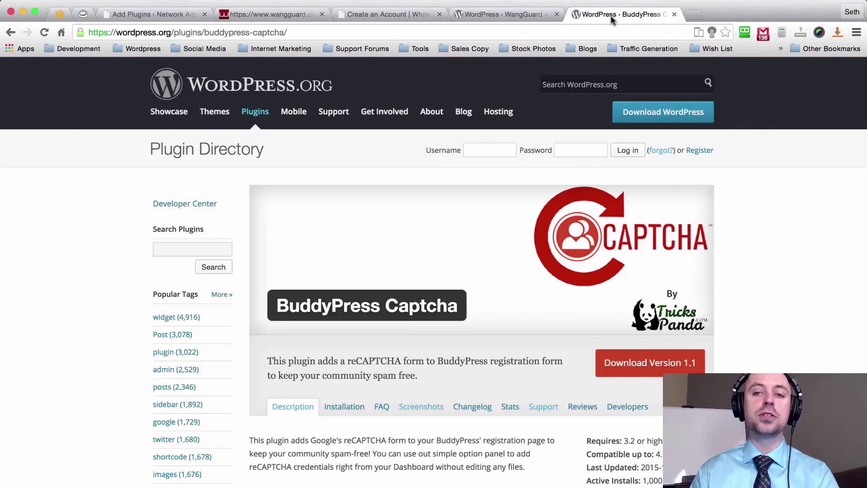
pyautogui.click(318, 33)
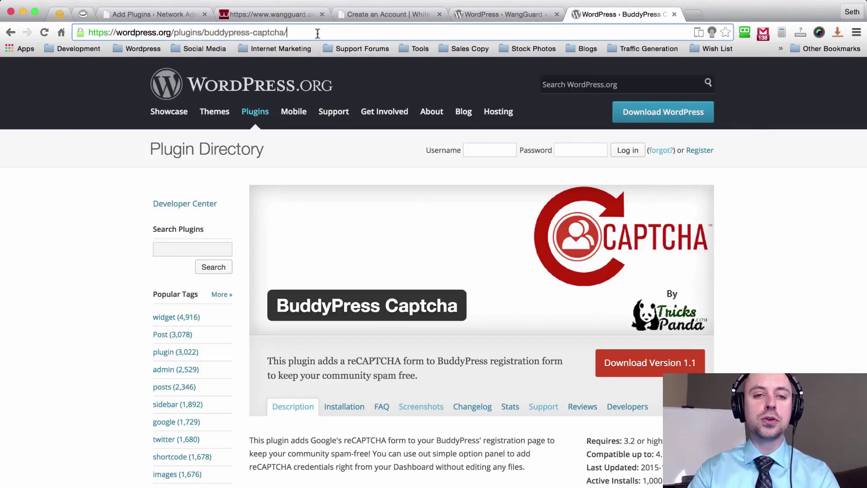
pyautogui.keyDown('shift'); pyautogui.click(205, 32); pyautogui.keyUp('shift')
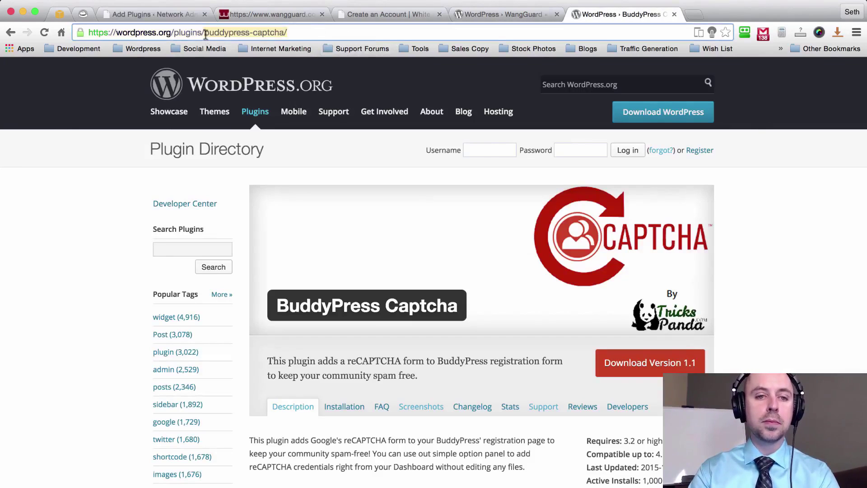
pyautogui.click(294, 33)
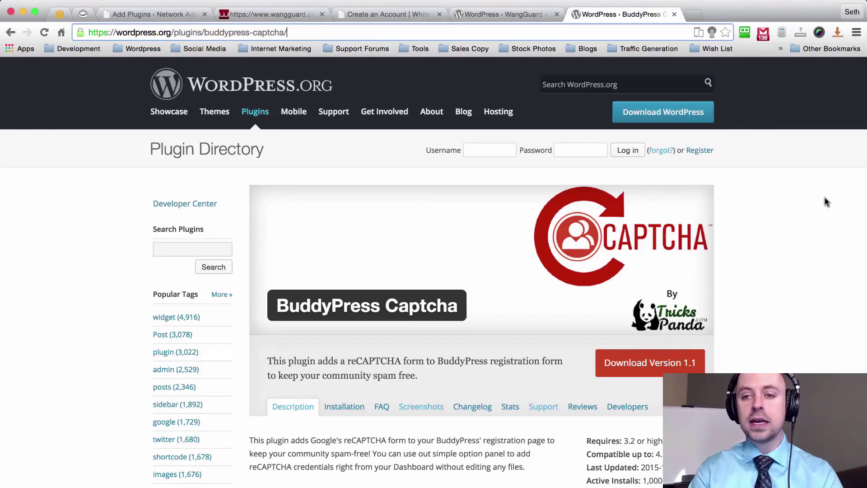
pyautogui.click(810, 190)
pyautogui.scroll(-3, 785, 176)
pyautogui.scroll(3, 784, 176)
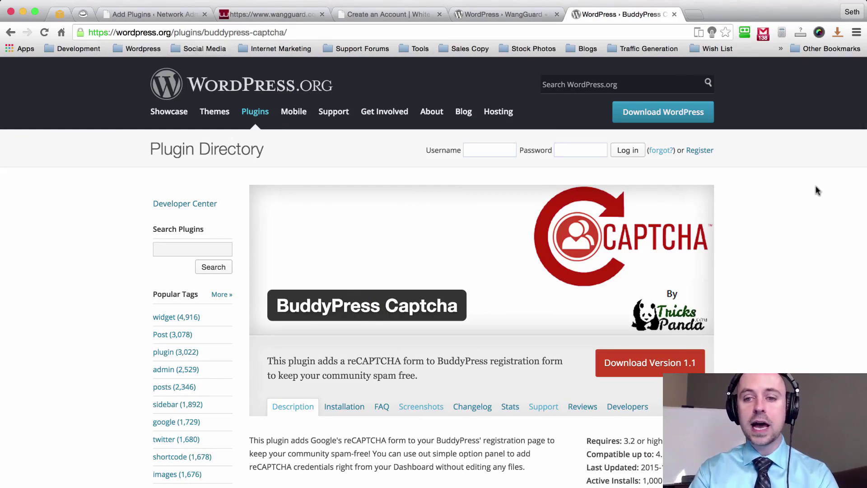
pyautogui.scroll(-2, 788, 163)
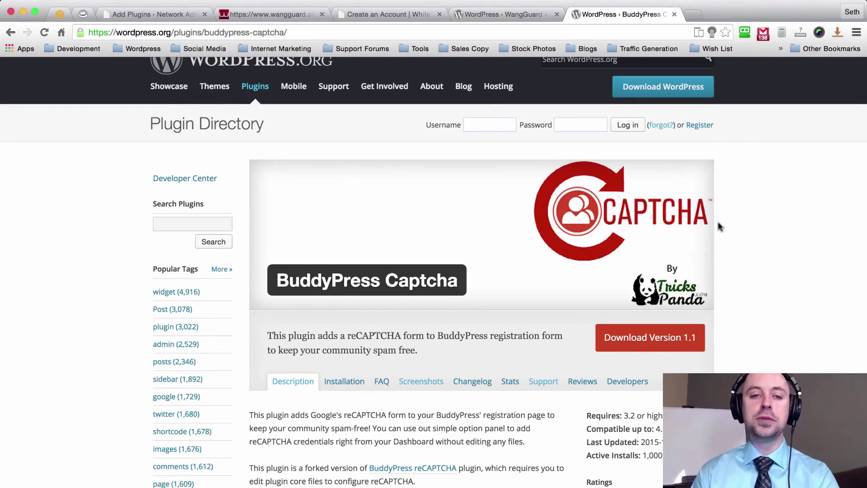
# - Return to the plugin upload form to choose a file, and activate BuddyPress Captcha on the White Hat Hub site
pyautogui.click(166, 15)
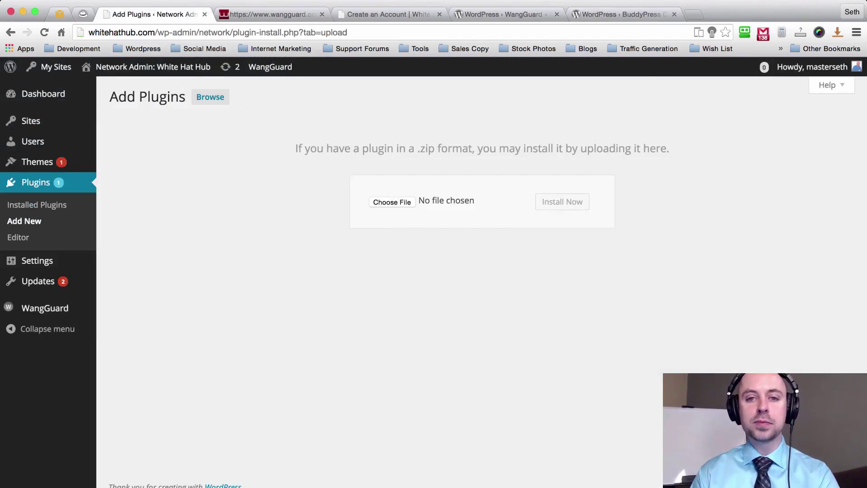
pyautogui.click(391, 201)
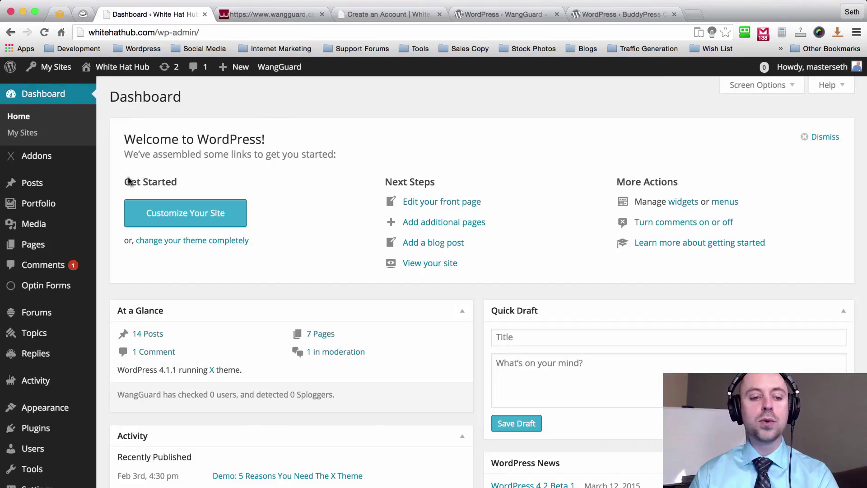
pyautogui.click(43, 429)
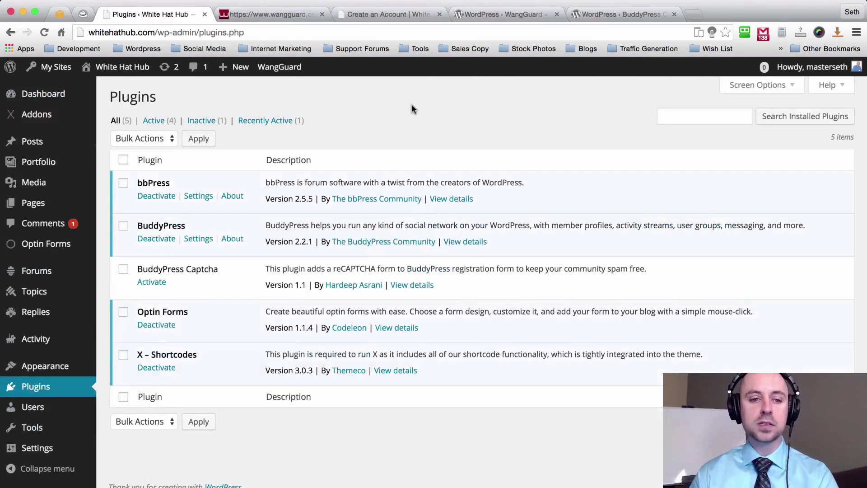
pyautogui.click(151, 282)
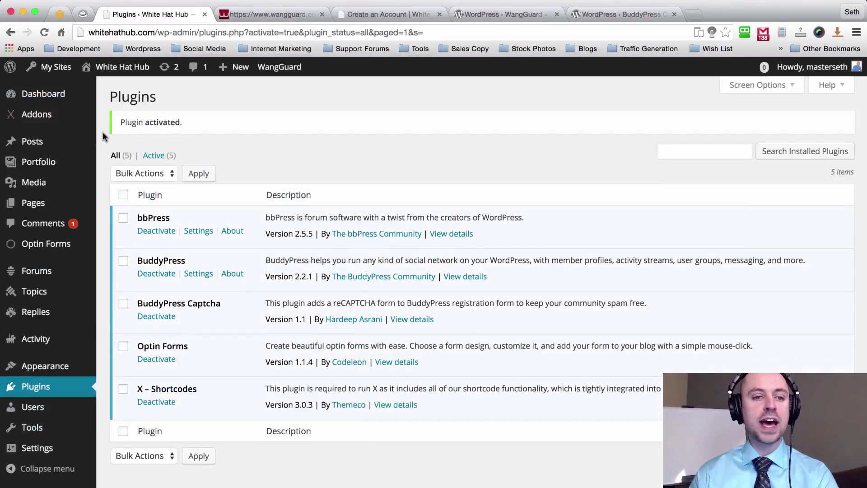
# - Open the BuddyPress Captcha settings and look over the available captcha themes, leaving White selected
pyautogui.scroll(-1, 102, 132)
pyautogui.moveTo(33, 409)
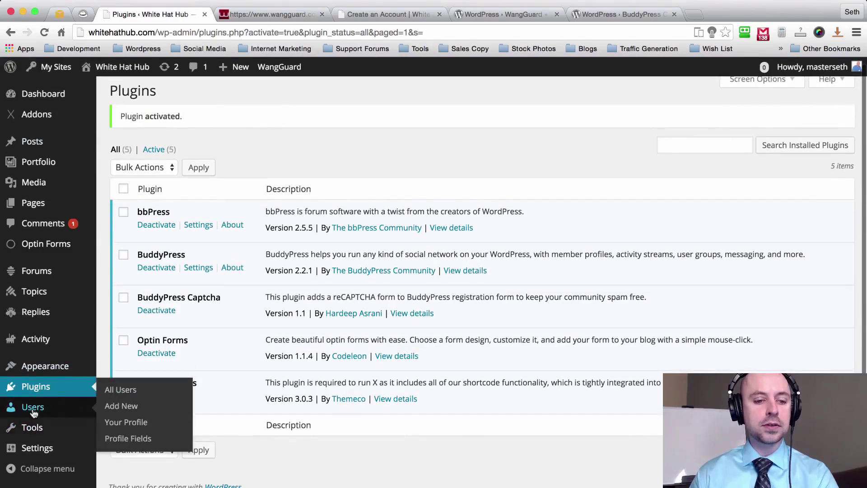
pyautogui.moveTo(33, 426)
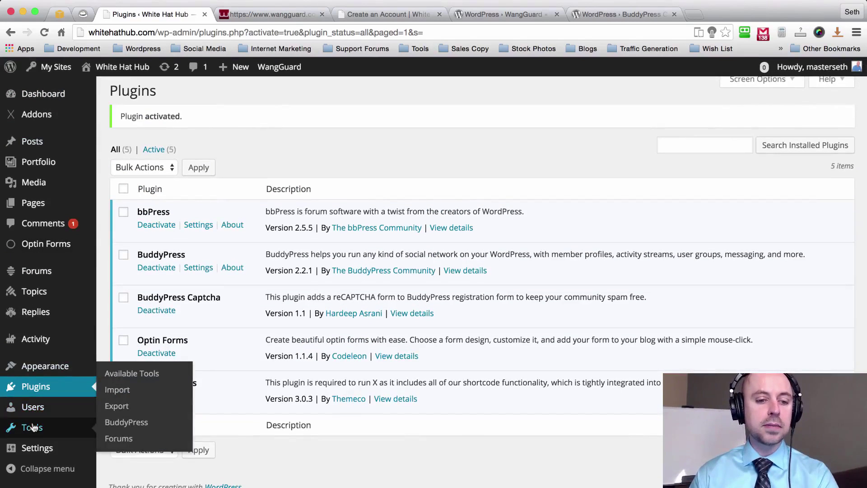
pyautogui.moveTo(34, 450)
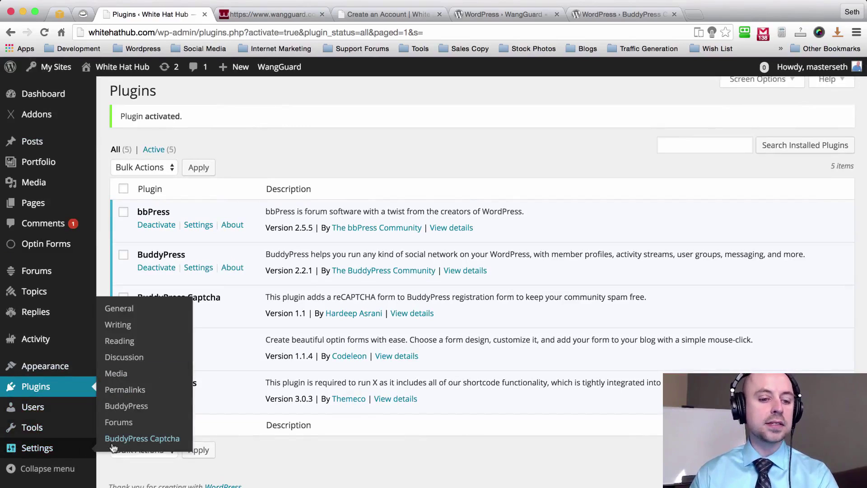
pyautogui.click(140, 440)
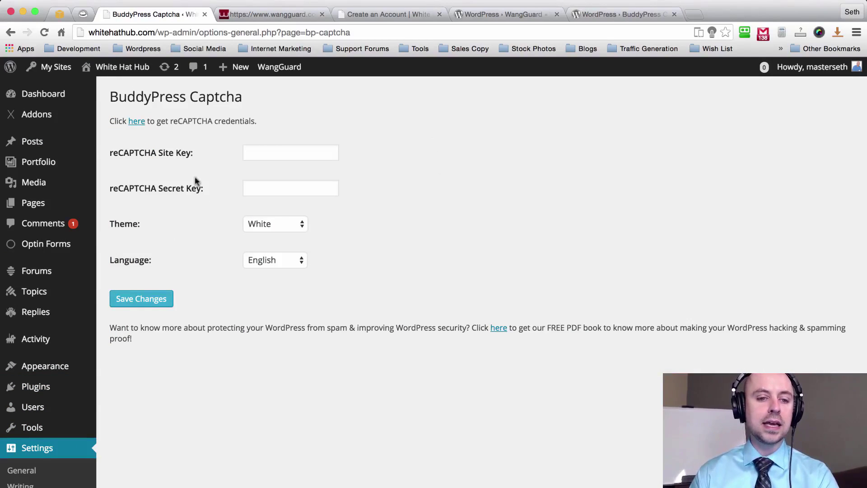
pyautogui.click(277, 228)
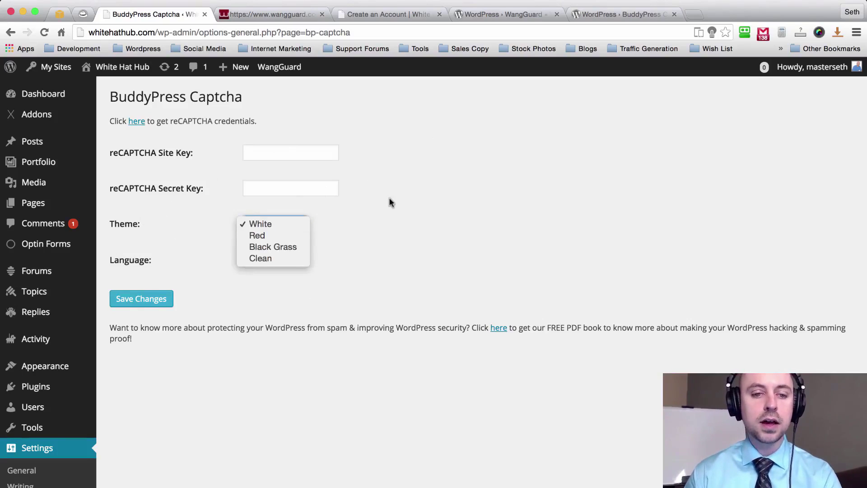
pyautogui.click(418, 251)
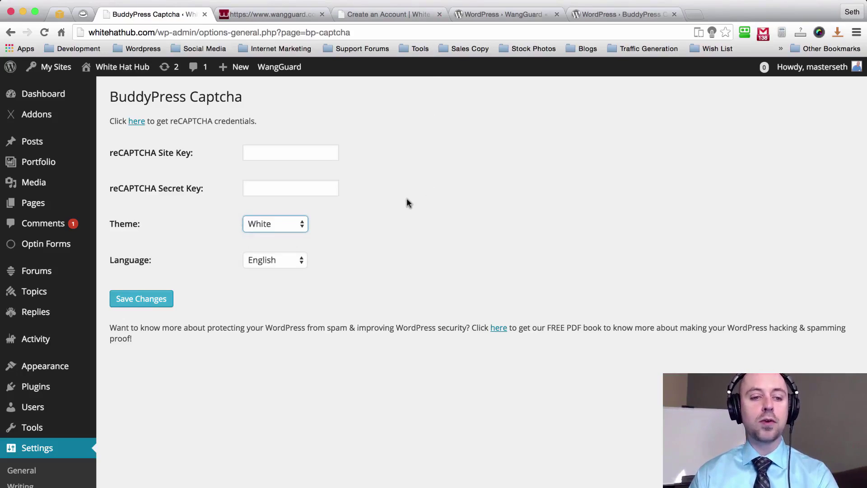
# - Open Google's reCAPTCHA credentials page and label the new site registration "White Hat Hub"
pyautogui.click(135, 122)
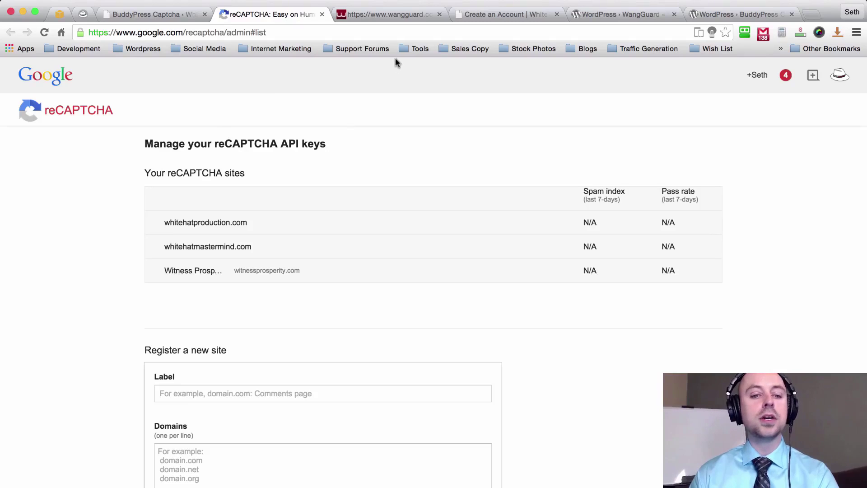
pyautogui.scroll(-5, 83, 201)
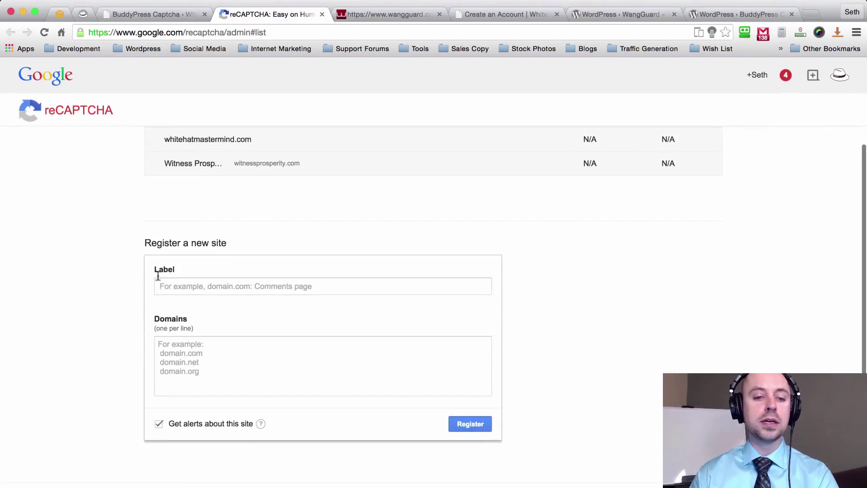
pyautogui.click(185, 286)
pyautogui.write('Whi')
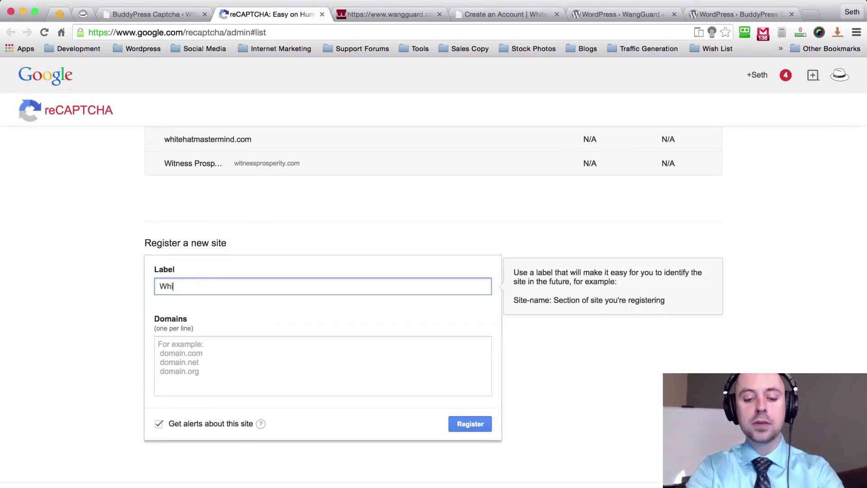
pyautogui.write('te Hat Hub')
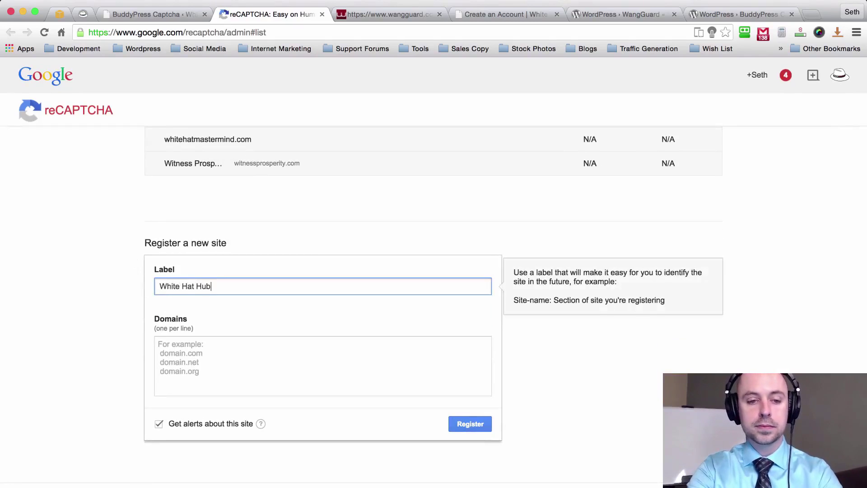
pyautogui.click(183, 347)
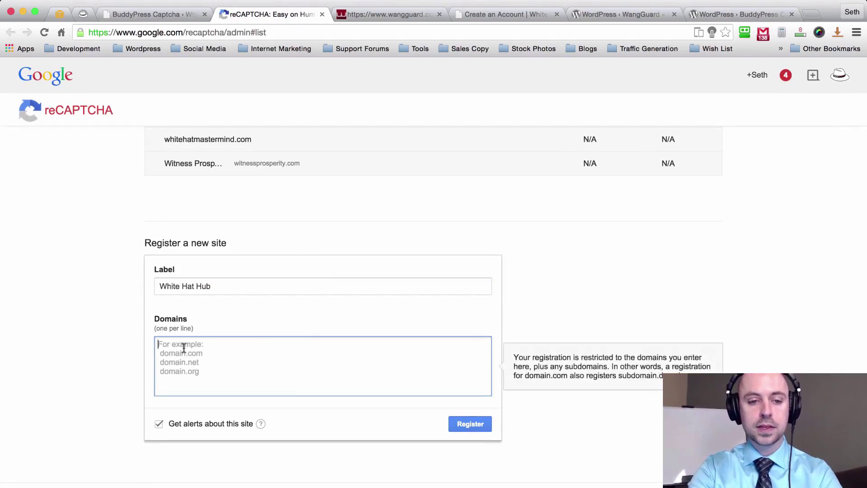
pyautogui.click(160, 15)
pyautogui.moveTo(157, 32); pyautogui.dragTo(66, 34)
pyautogui.press('super+c')
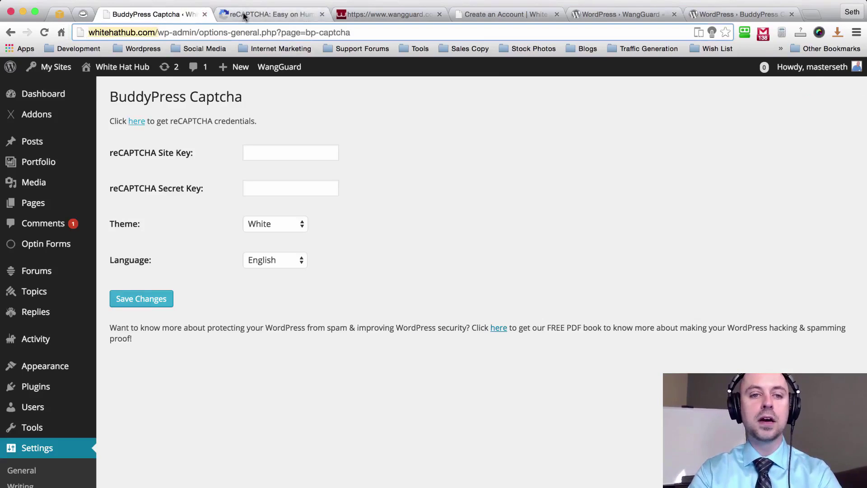
pyautogui.click(266, 14)
pyautogui.press('super+v')
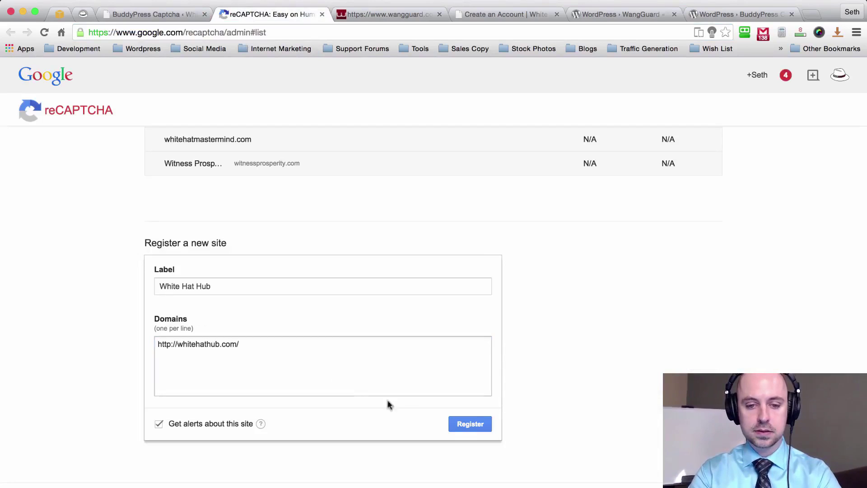
pyautogui.click(466, 424)
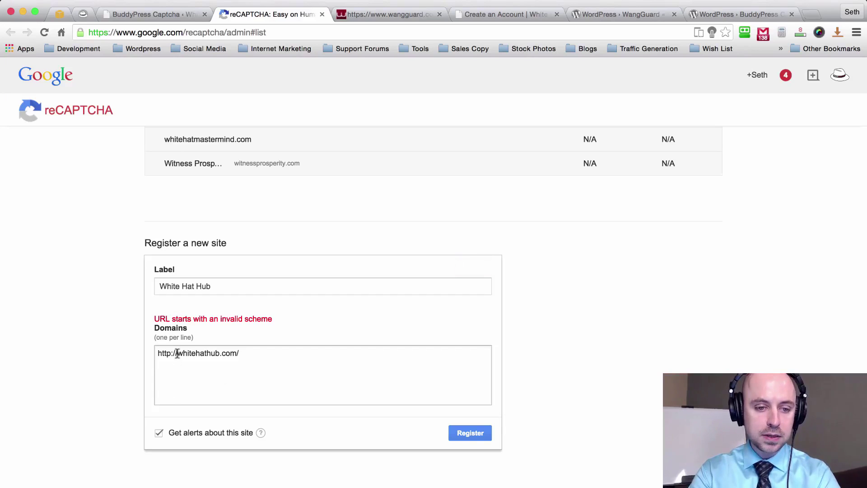
# - Shorten the domain entry to whitehathub.com by removing the scheme and trailing slash, and register the site
pyautogui.moveTo(177, 353); pyautogui.dragTo(152, 353)
pyautogui.press('BackSpace')
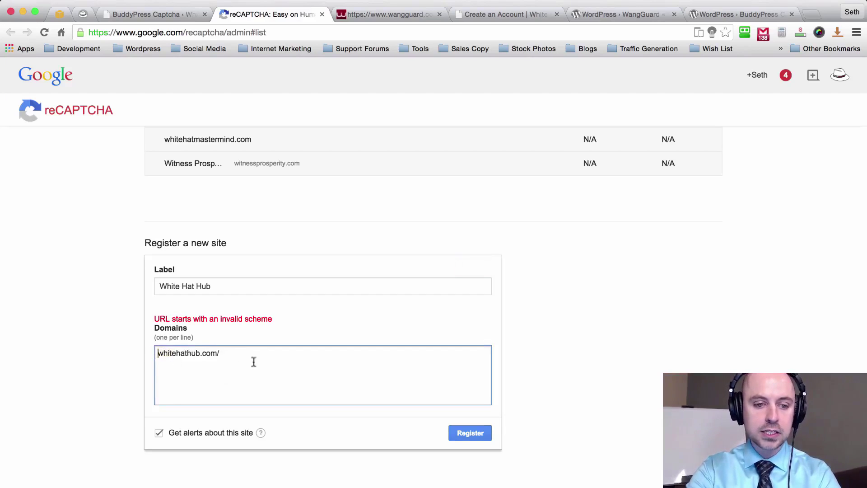
pyautogui.click(222, 351)
pyautogui.press('BackSpace')
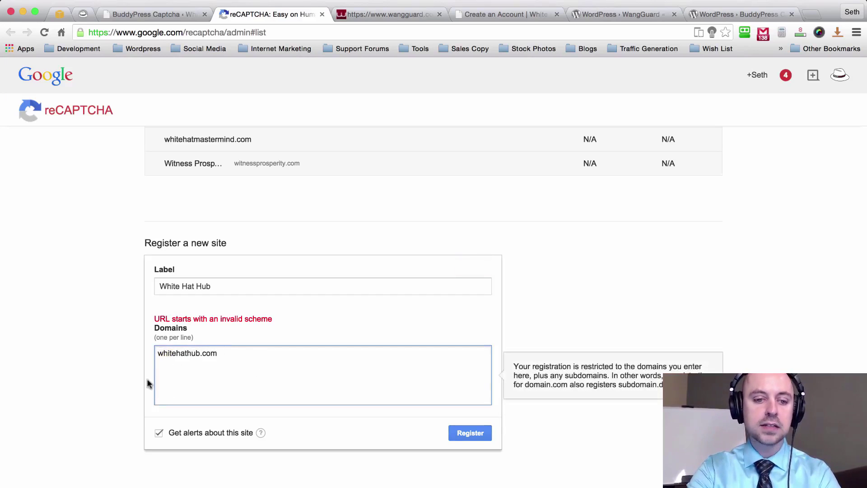
pyautogui.moveTo(222, 355); pyautogui.dragTo(145, 354)
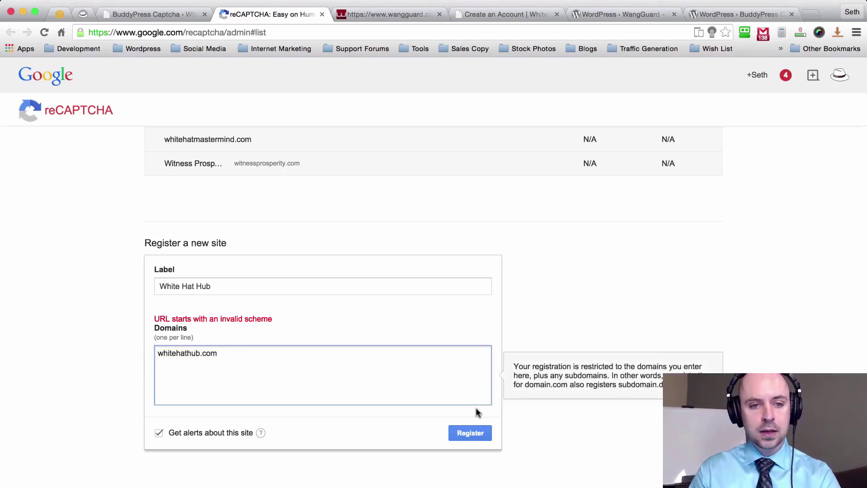
pyautogui.click(469, 433)
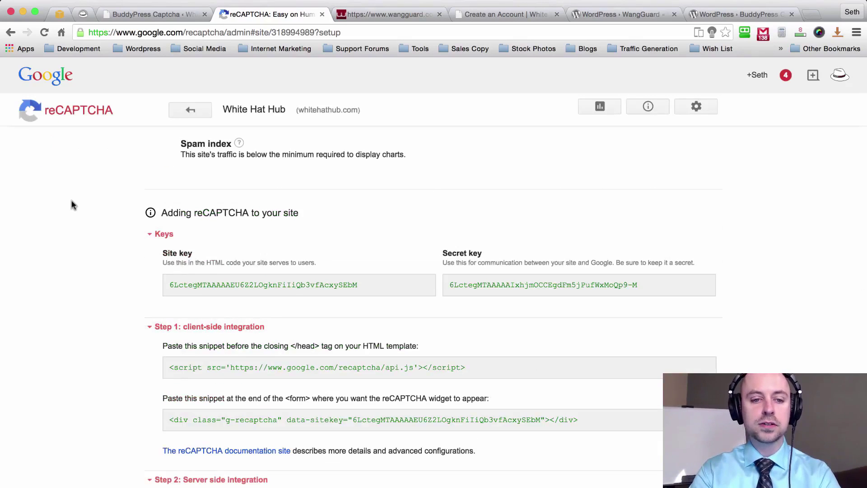
# - Copy the White Hat Hub reCAPTCHA site key into the Site Key field of the BuddyPress Captcha settings
pyautogui.scroll(-2, 72, 204)
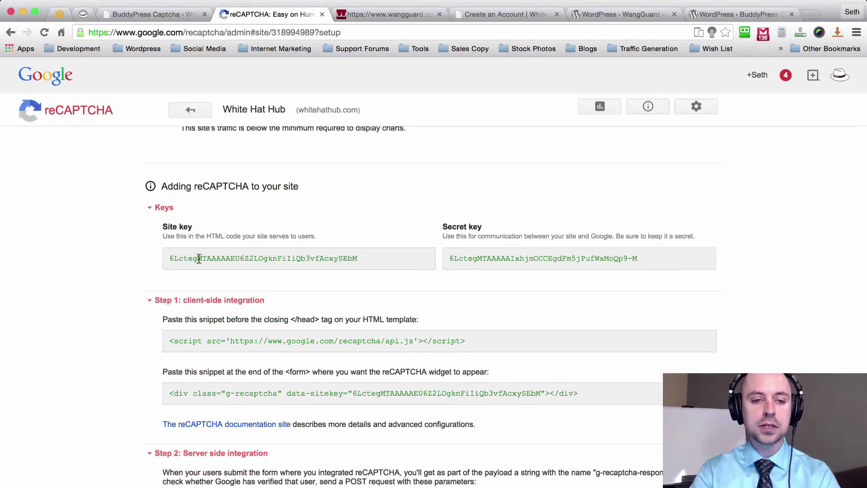
pyautogui.tripleClick(247, 258)
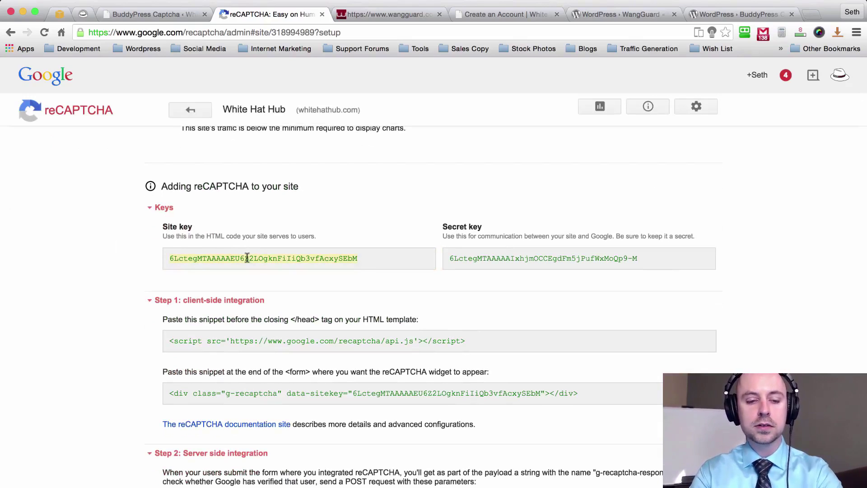
pyautogui.click(171, 14)
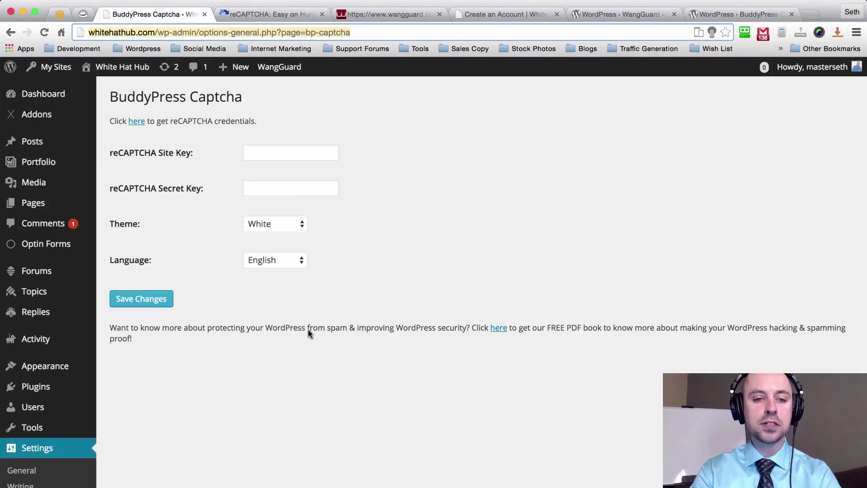
pyautogui.click(272, 149)
pyautogui.press('super+v')
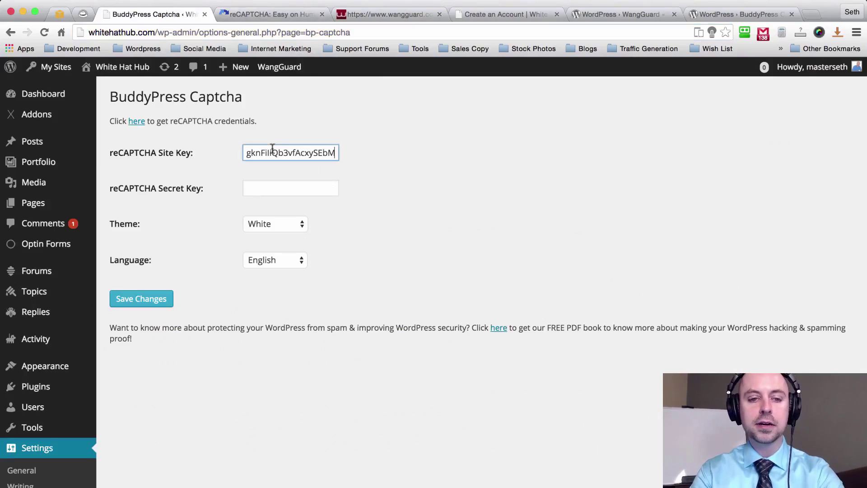
# - Copy the reCAPTCHA secret key into the Secret Key field of the BuddyPress Captcha settings and save the changes
pyautogui.click(273, 14)
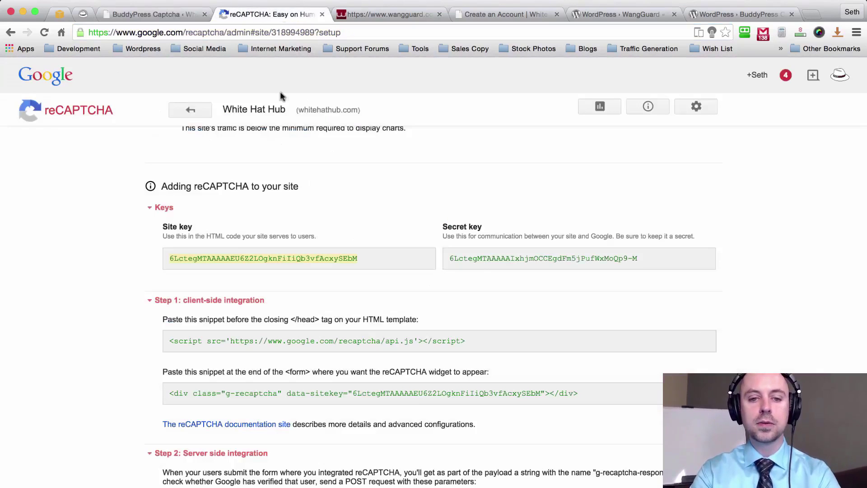
pyautogui.click(486, 259)
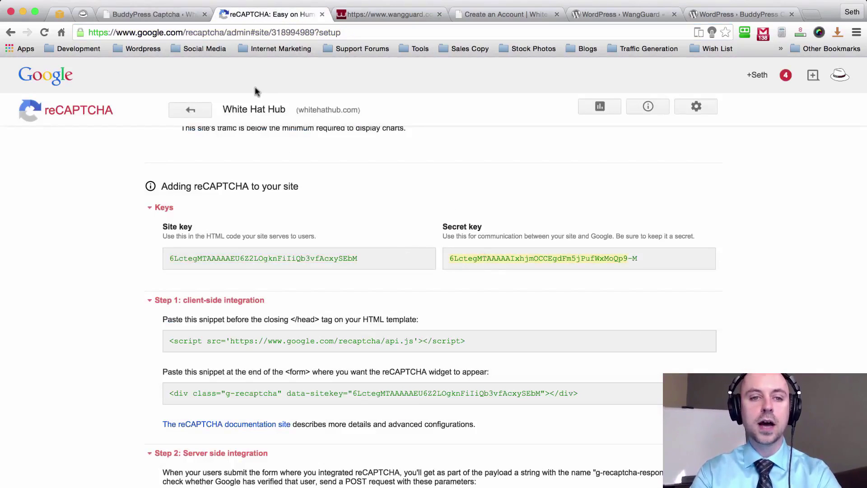
pyautogui.click(162, 13)
pyautogui.click(277, 189)
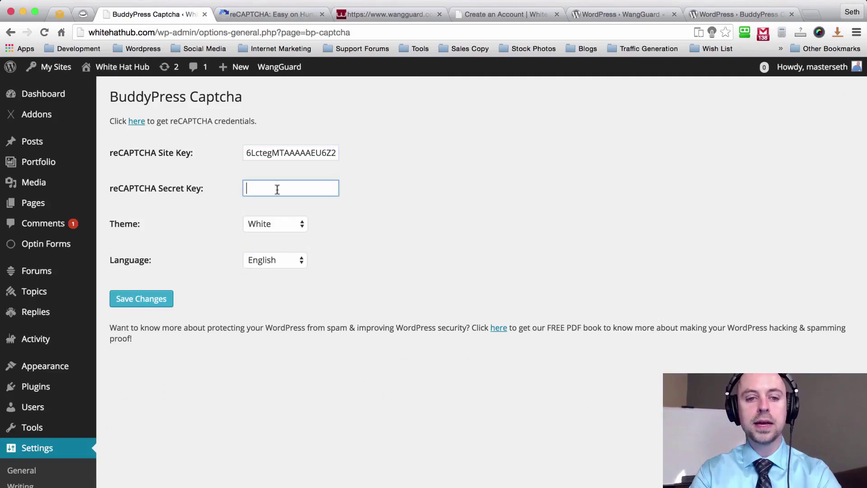
pyautogui.press('super+v')
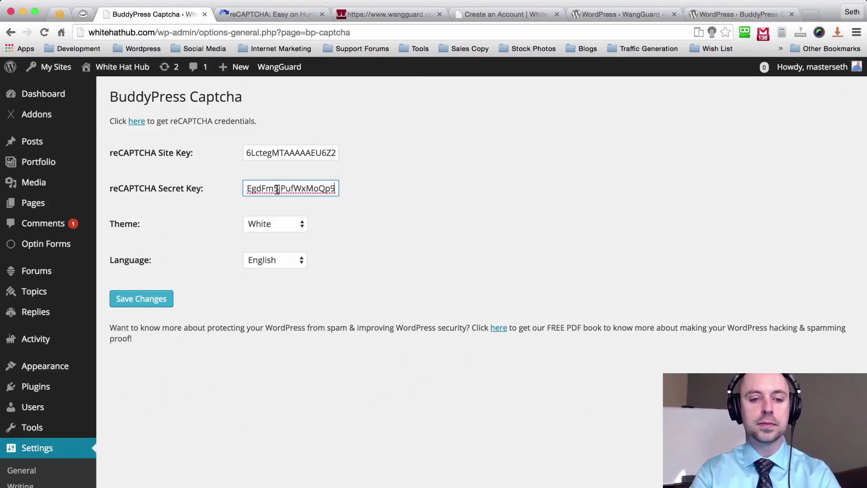
pyautogui.click(139, 300)
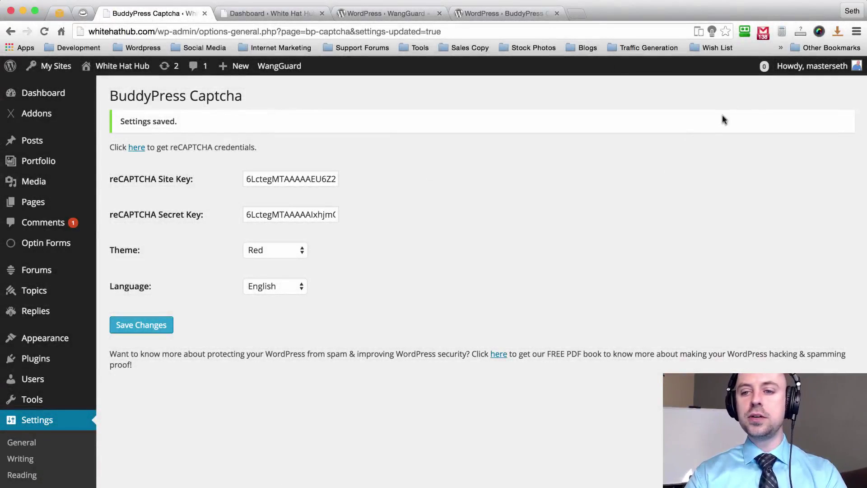
# - Log out of the White Hat Hub dashboard, return to the site's home page and open the Create An Account page
pyautogui.moveTo(793, 72)
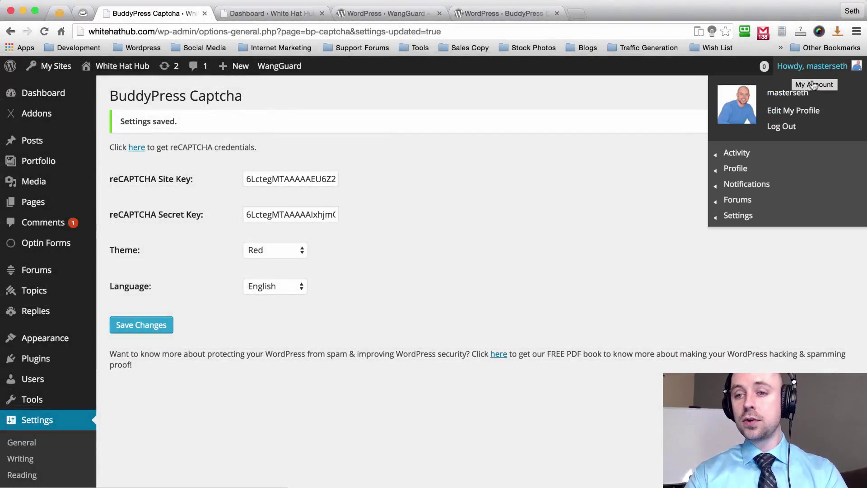
pyautogui.click(779, 128)
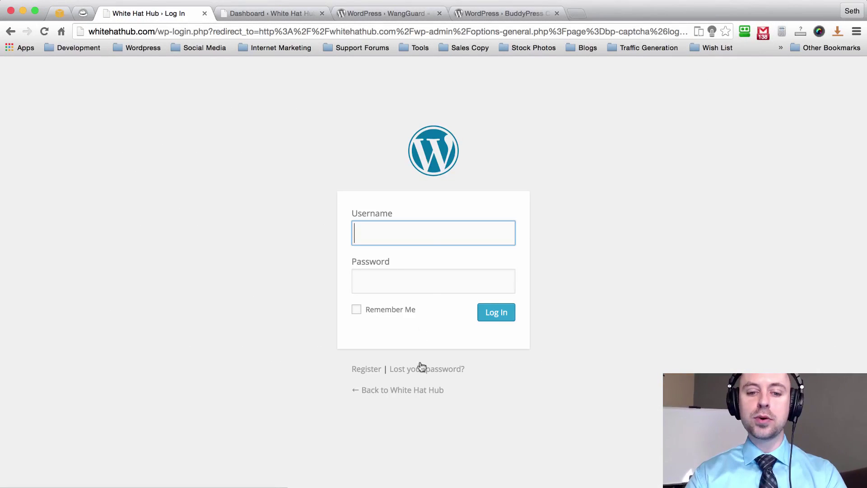
pyautogui.click(401, 391)
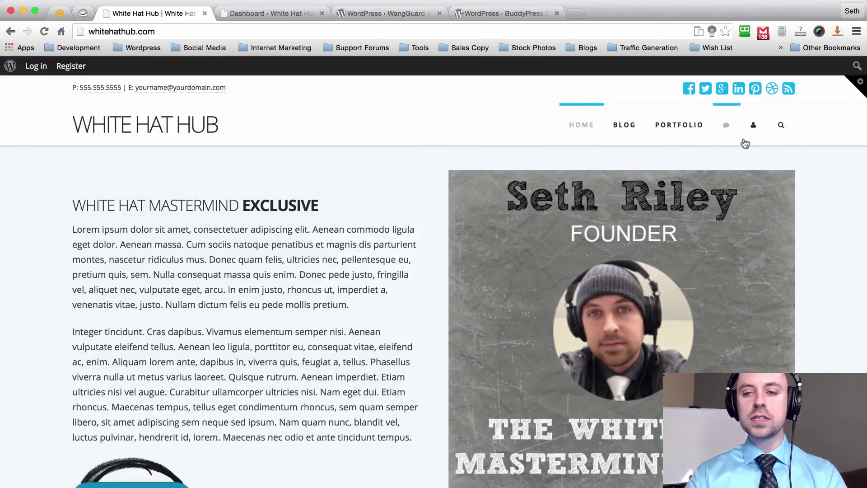
pyautogui.moveTo(753, 128)
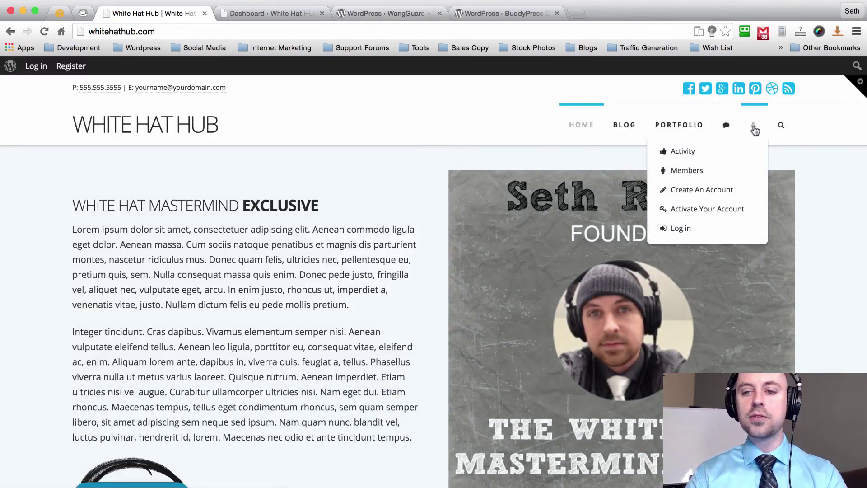
pyautogui.click(704, 189)
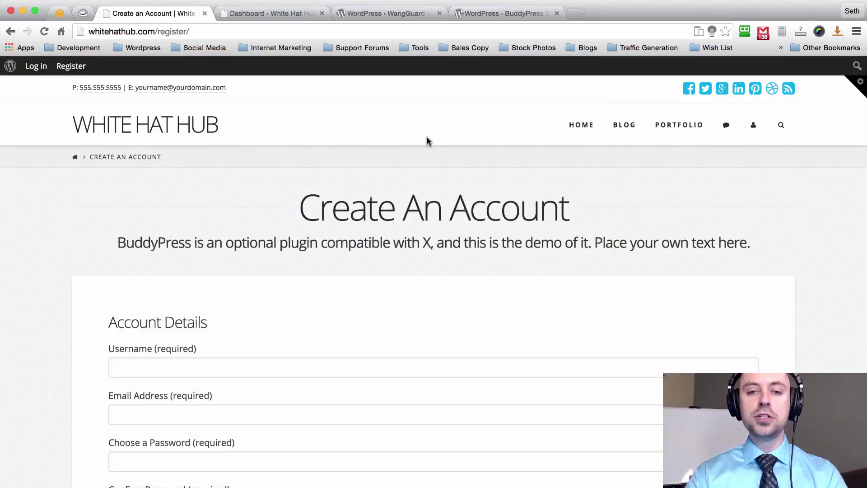
# - Examine the Create An Account form, from its account and profile fields down to the CAPTCHA code box
pyautogui.scroll(-10, 428, 141)
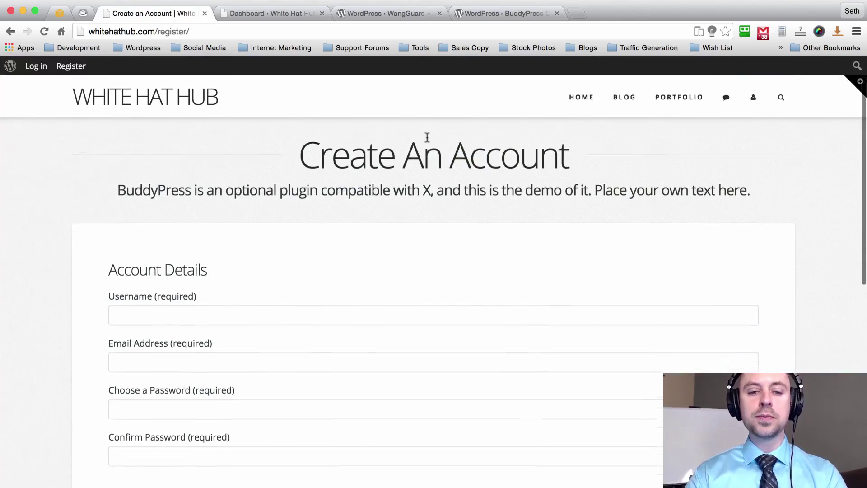
pyautogui.scroll(-5, 428, 141)
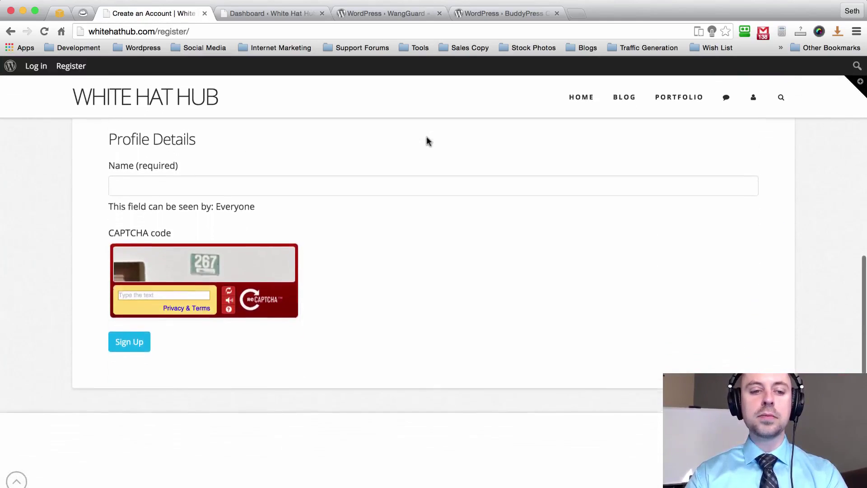
pyautogui.scroll(4, 427, 138)
pyautogui.scroll(-1, 427, 138)
pyautogui.scroll(-1, 427, 137)
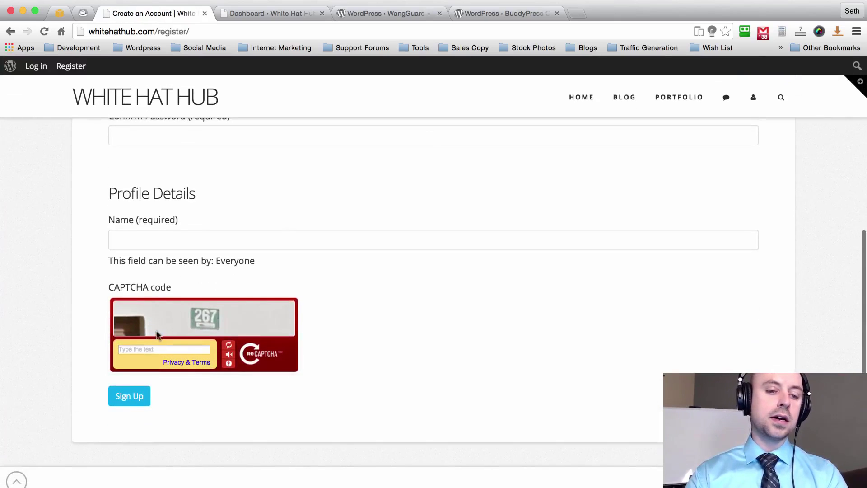
pyautogui.click(161, 348)
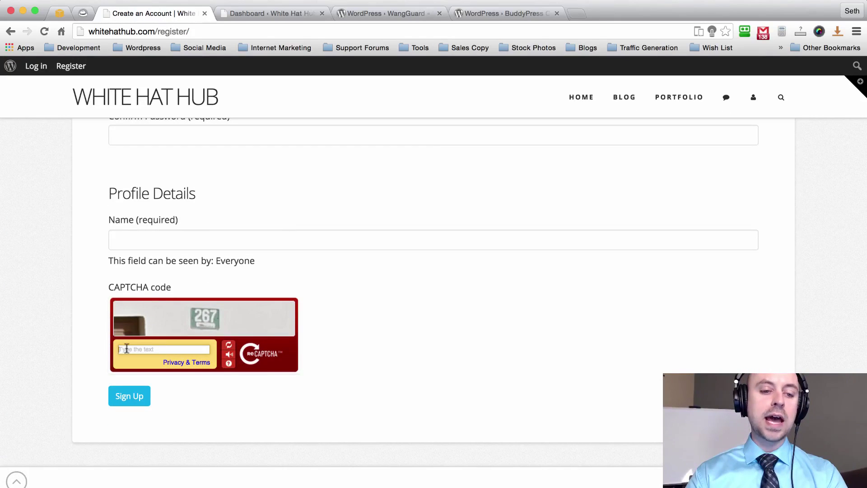
pyautogui.scroll(1, 433, 208)
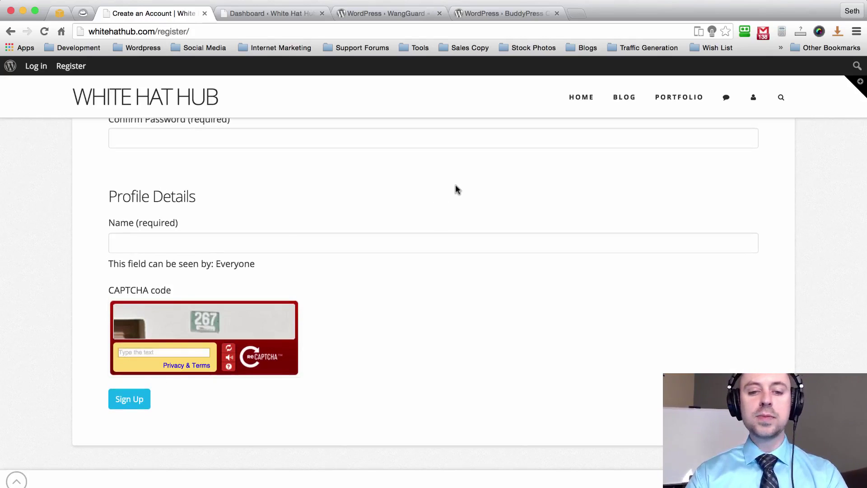
pyautogui.scroll(3, 455, 188)
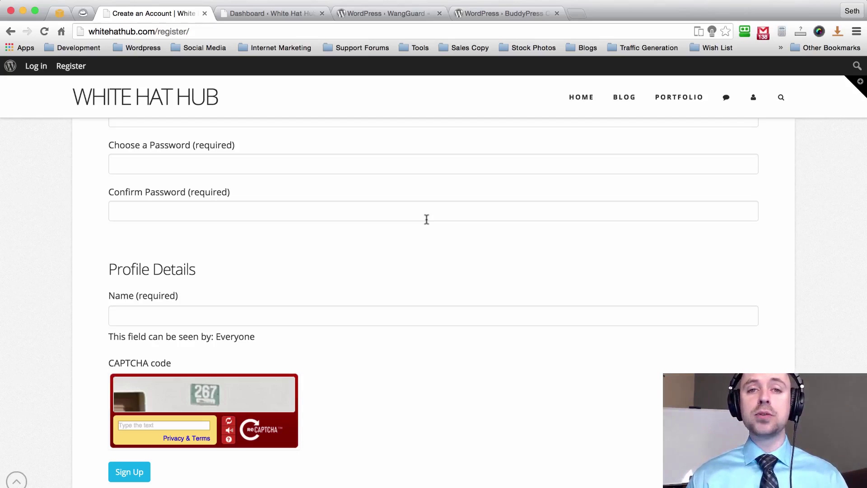
pyautogui.scroll(5, 426, 219)
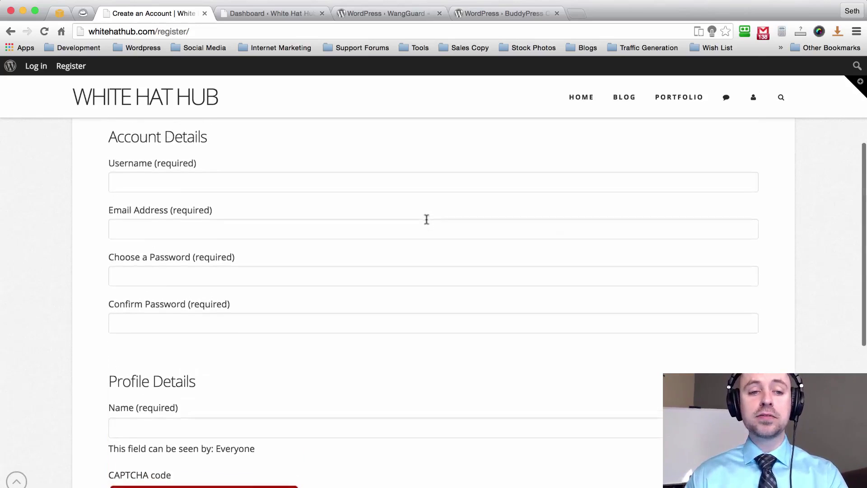
pyautogui.scroll(-5, 426, 219)
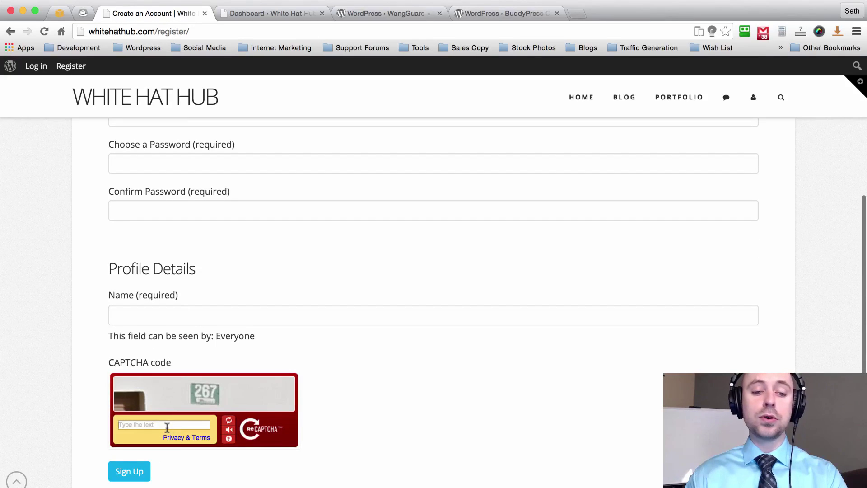
pyautogui.scroll(10, 412, 352)
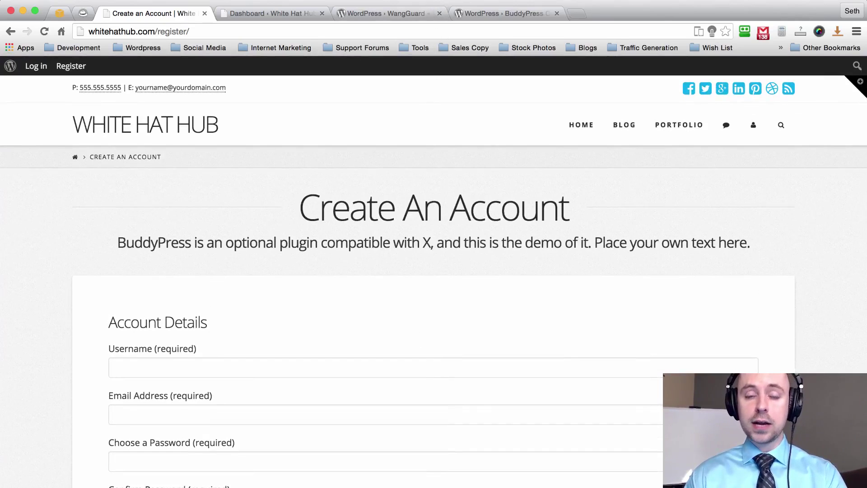
pyautogui.scroll(-10, 428, 103)
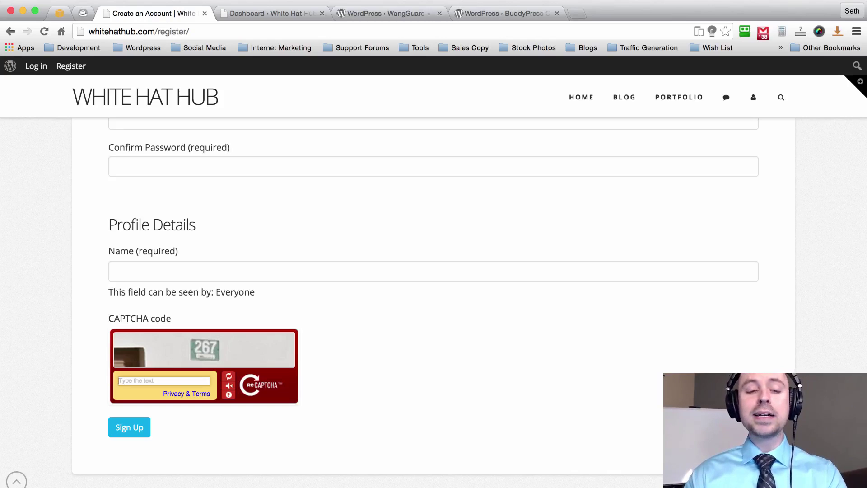
pyautogui.scroll(7, 421, 210)
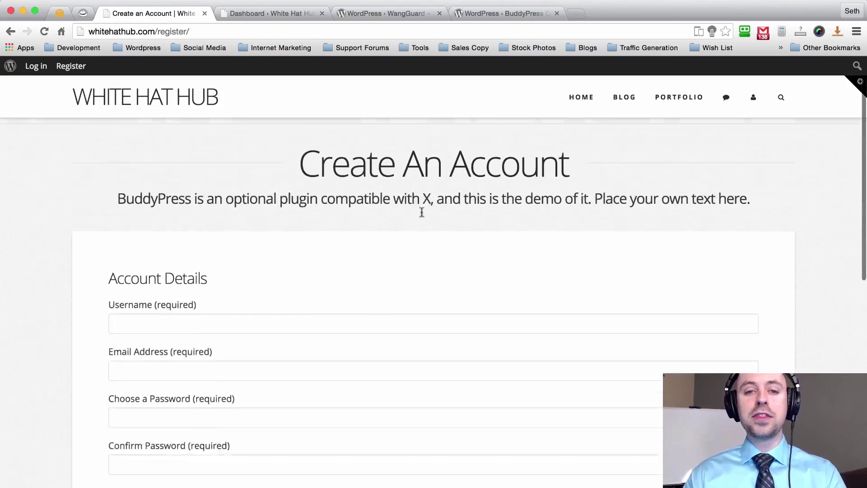
pyautogui.scroll(2, 420, 210)
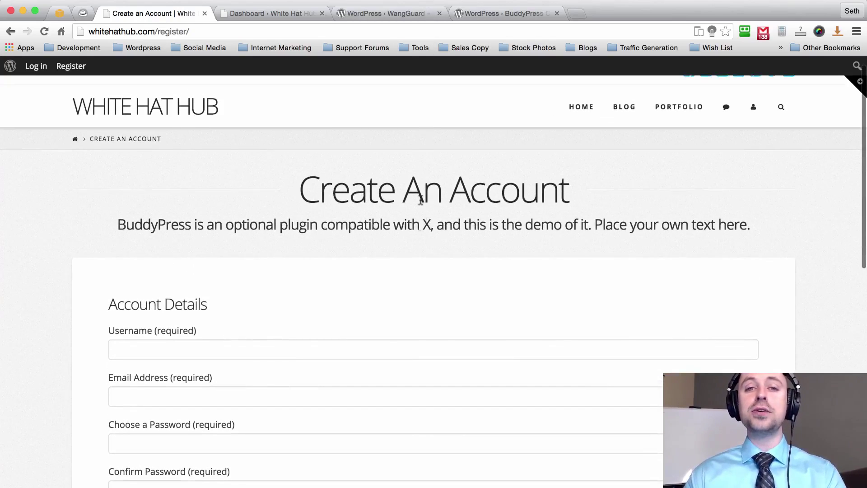